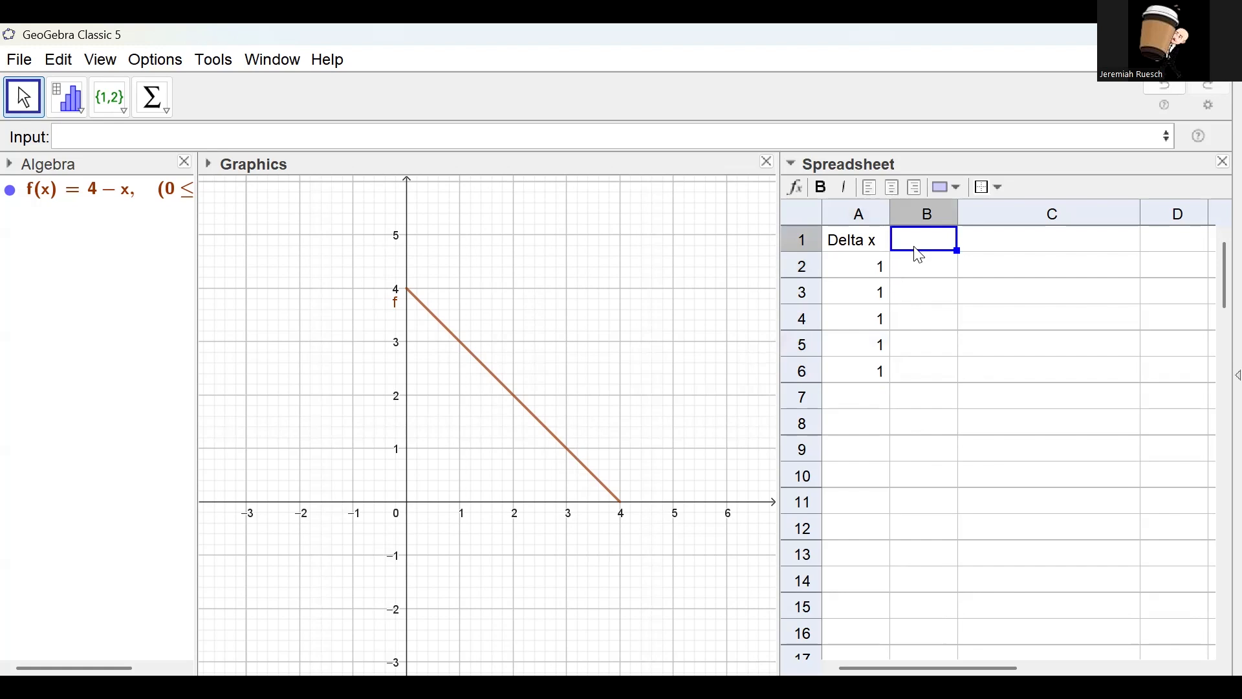
Step: Label cell B1 of the spreadsheet with the text heading LE
text(Le)
key(BackSpace)
text(E")
key(Return)
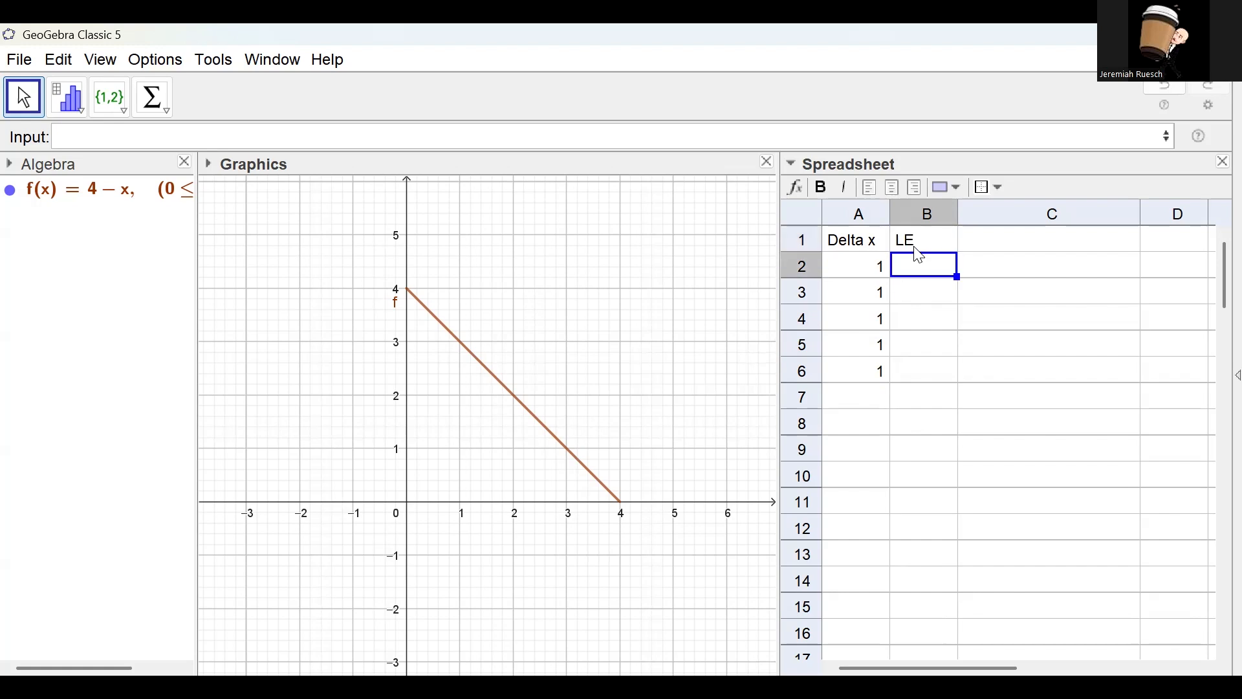
Step: Define the numbers a = 0, b = 4 and n = 4 as algebra objects
click(847, 136)
text(a=0)
key(Return)
text(b = 4)
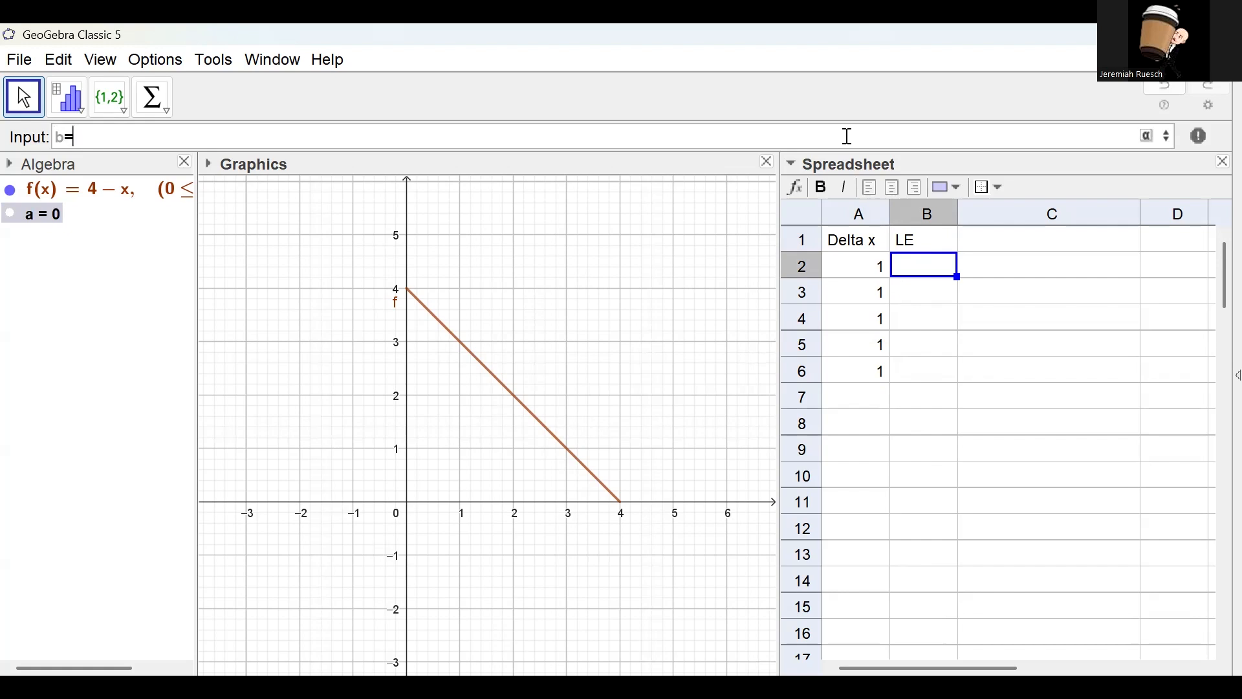
key(Return)
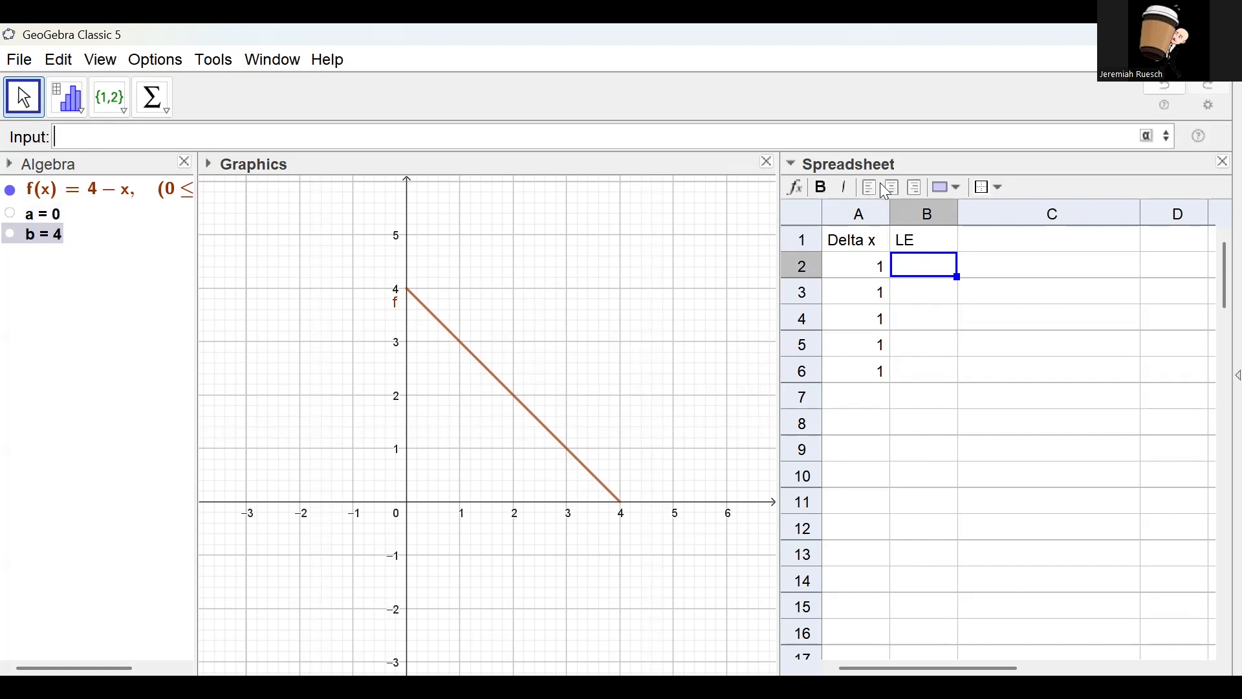
text(n=4)
key(Return)
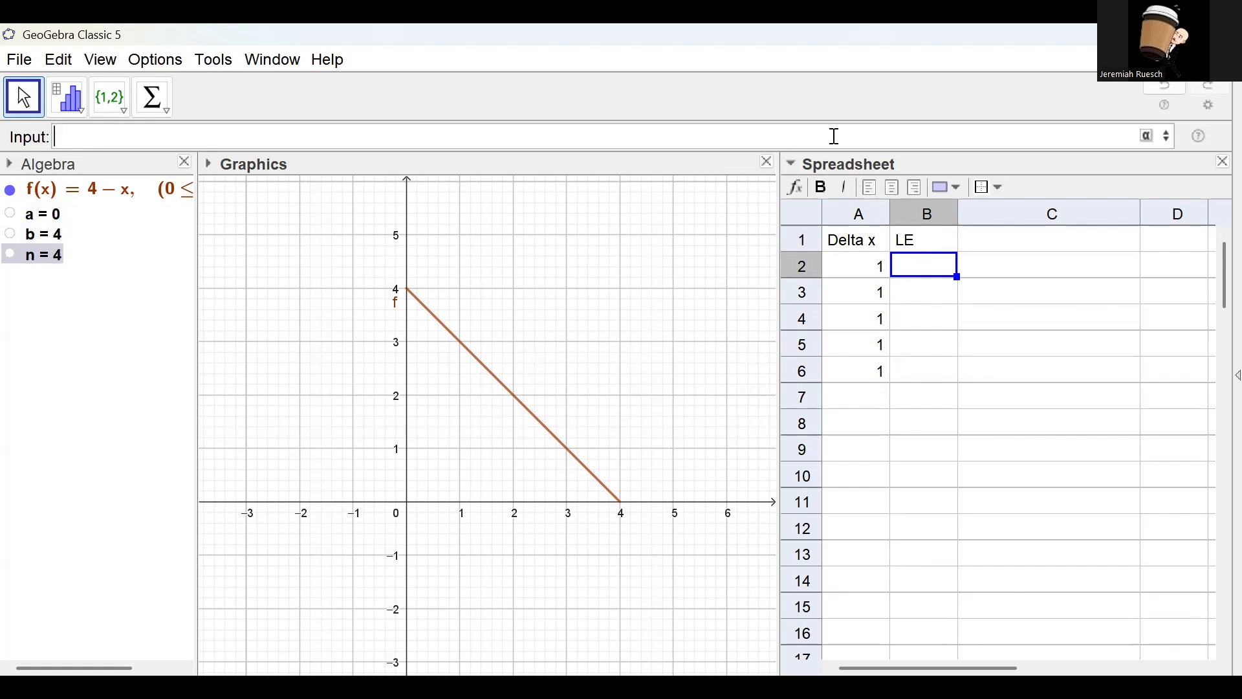
click(907, 266)
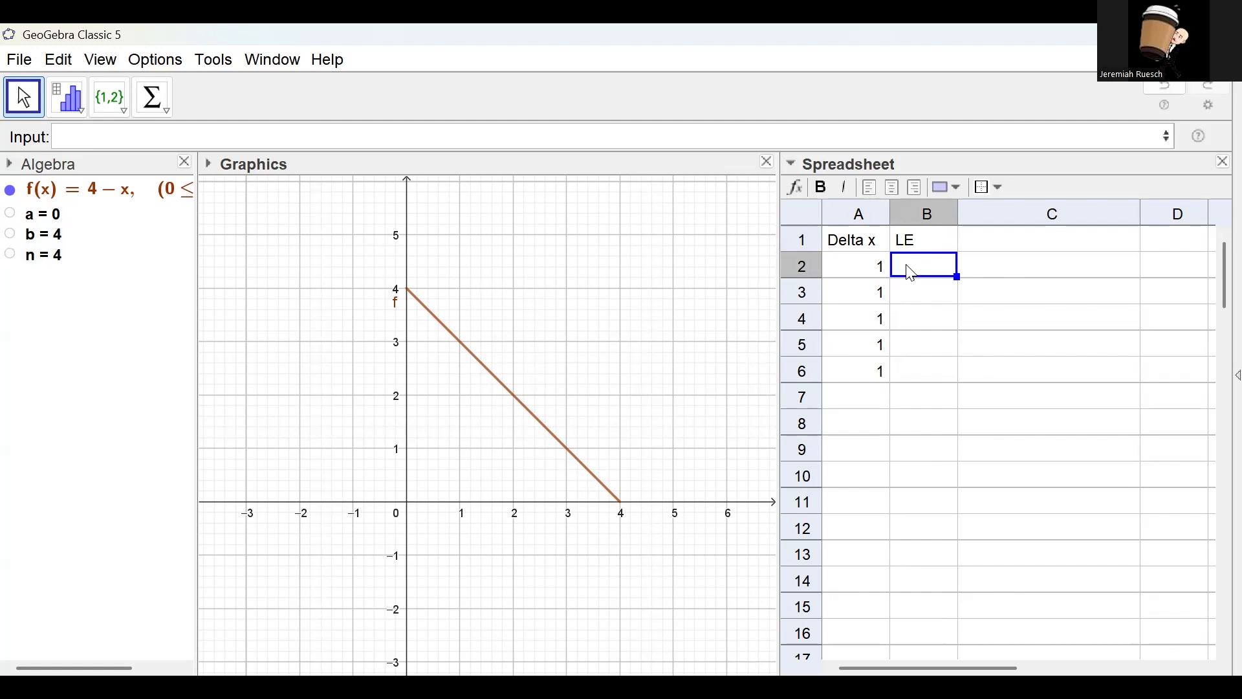
text(a)
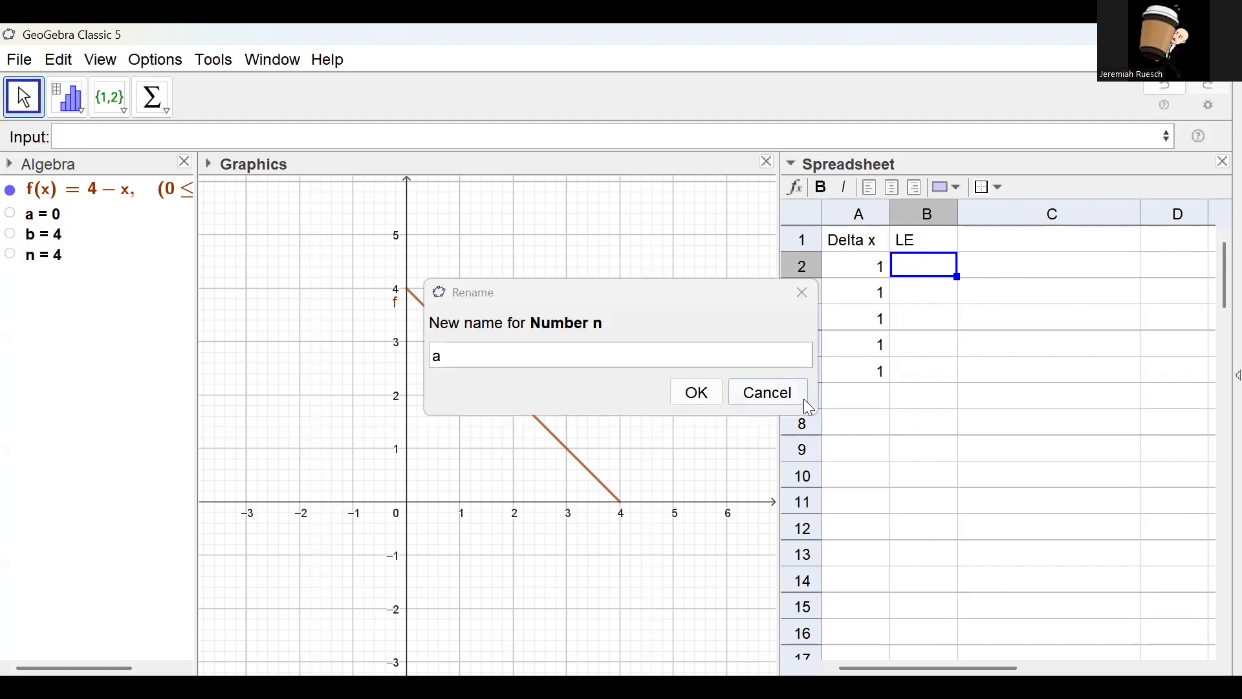
click(915, 269)
text(a+)
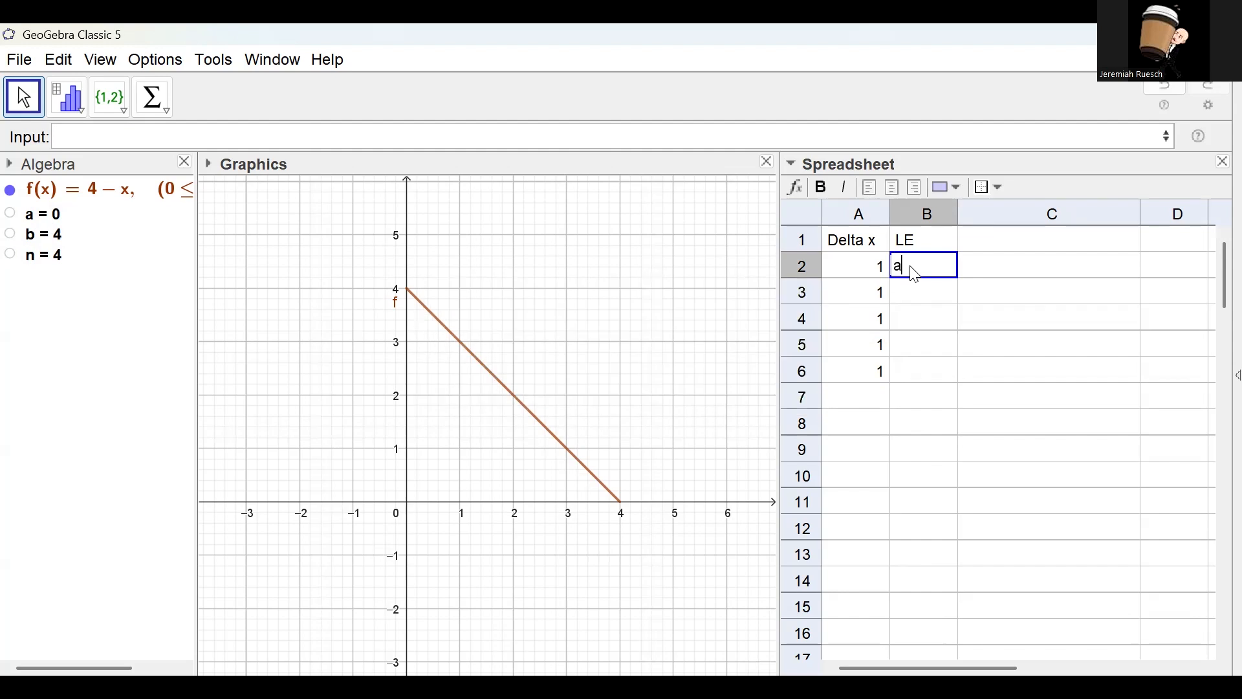
key(BackSpace)
key(BackSpace)
Step: Insert a column before the LE column, head it i and fill the rows below with the values 1 to 5
right_click(909, 218)
click(953, 353)
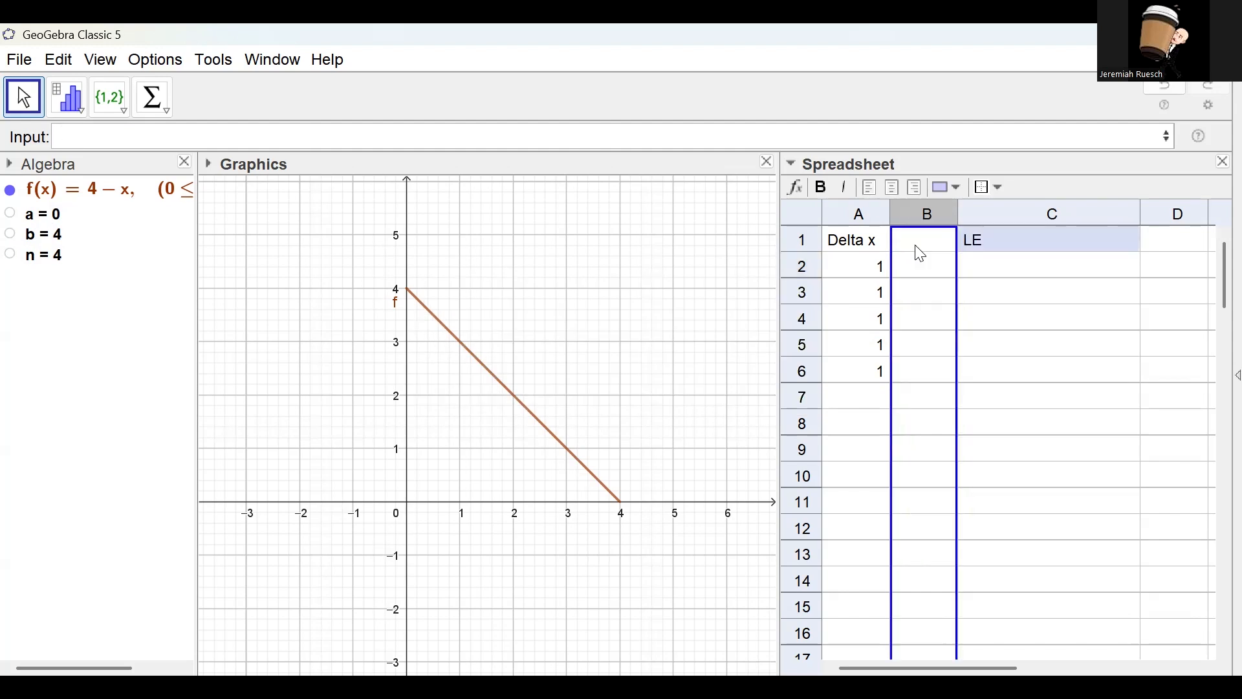
click(919, 249)
text(")
text(i)
key(Return)
text(1)
key(Return)
text(2)
key(Return)
text(3)
key(Return)
text(4)
key(Return)
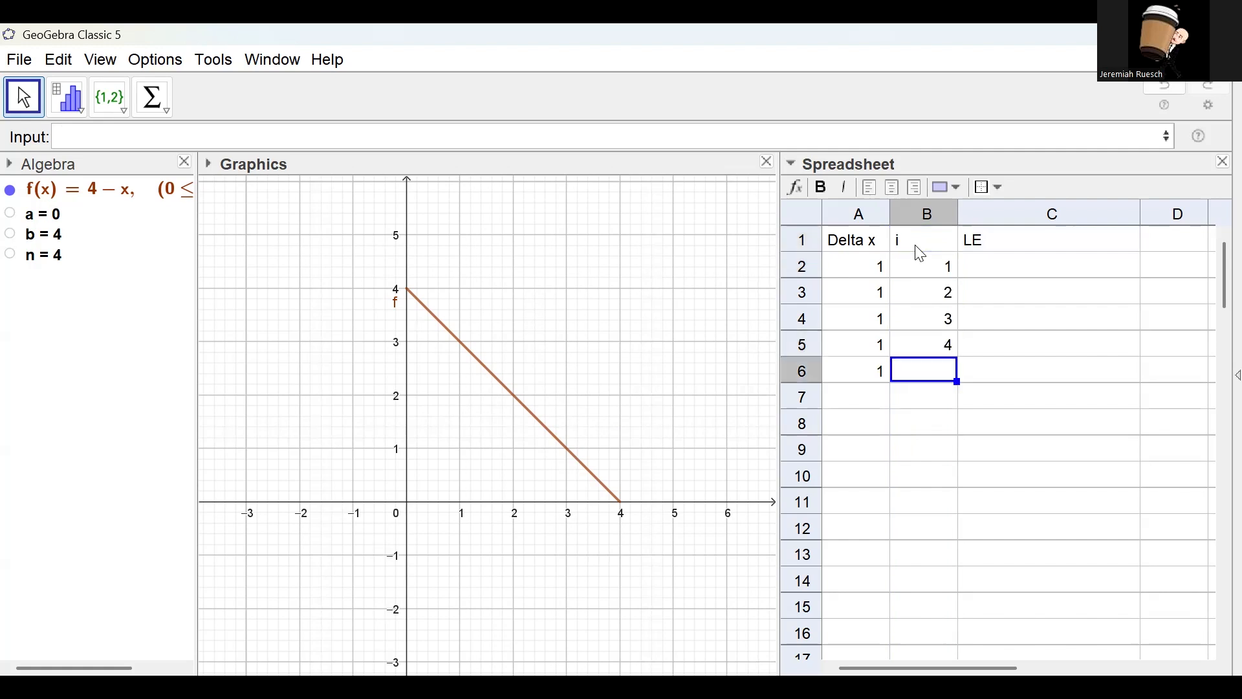
text(5)
key(Tab)
Step: Widen the spreadsheet at the expense of the graph, and shift the graph so the whole segment of f fits
key(Up)
key(Up)
key(Up)
key(Up)
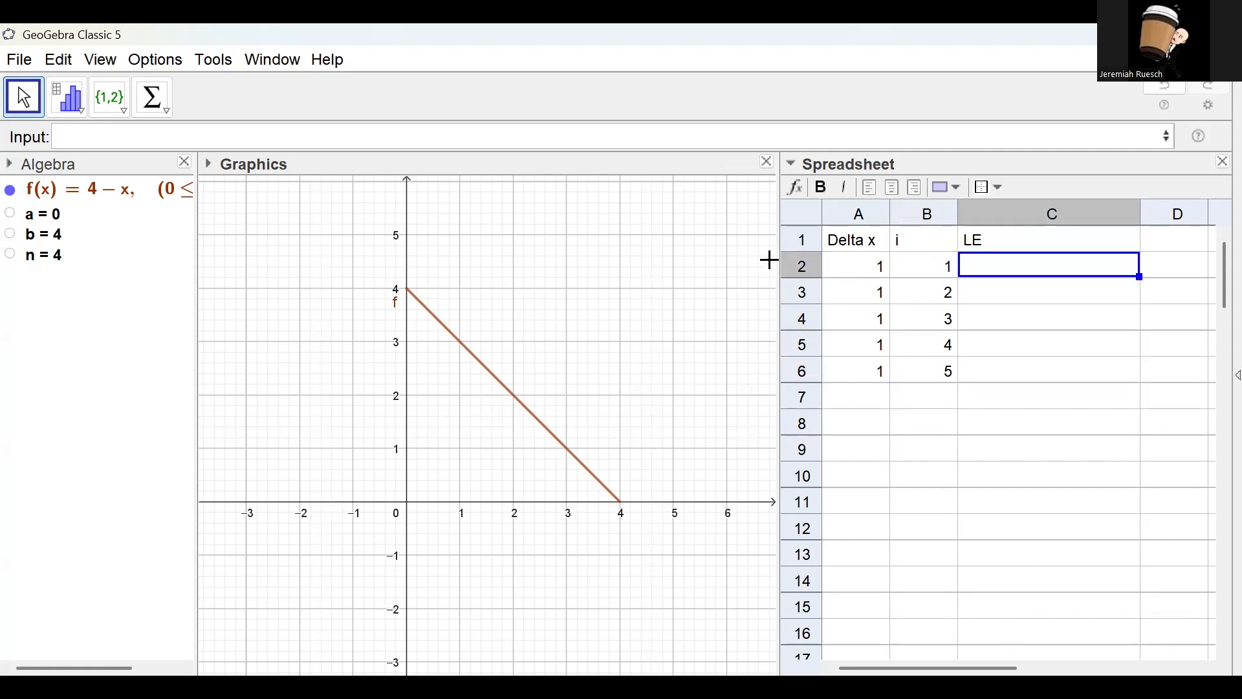
drag(778, 265, 557, 273)
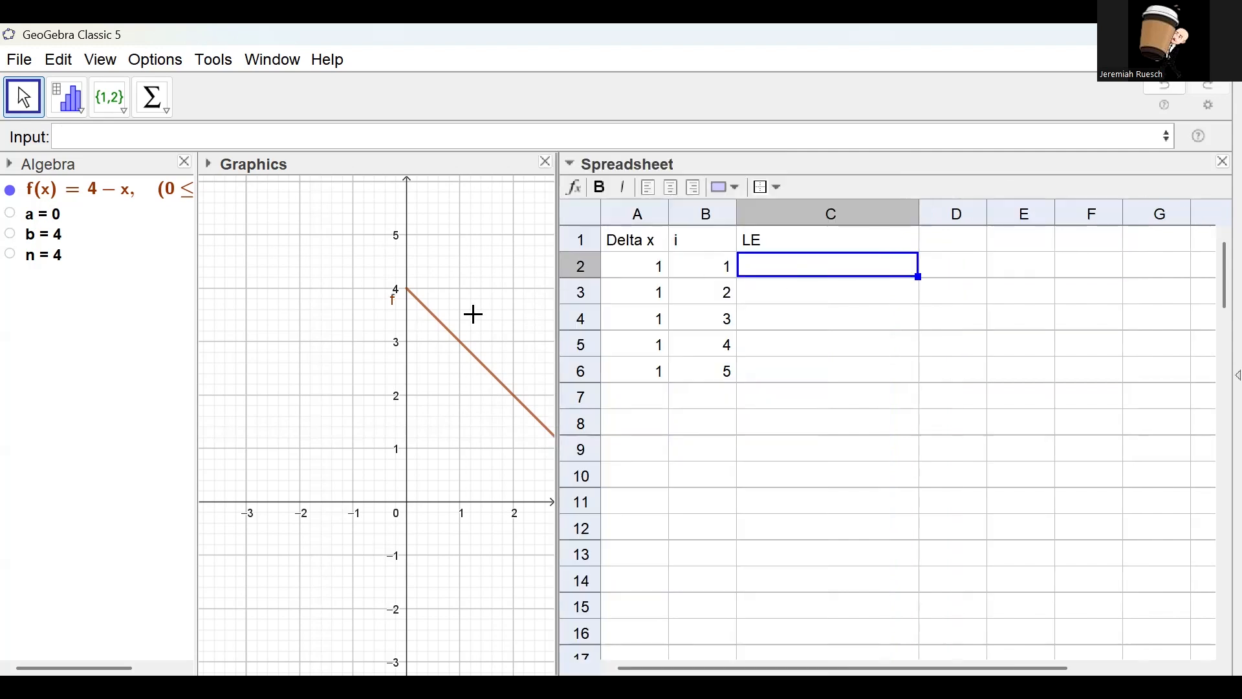
click(420, 326)
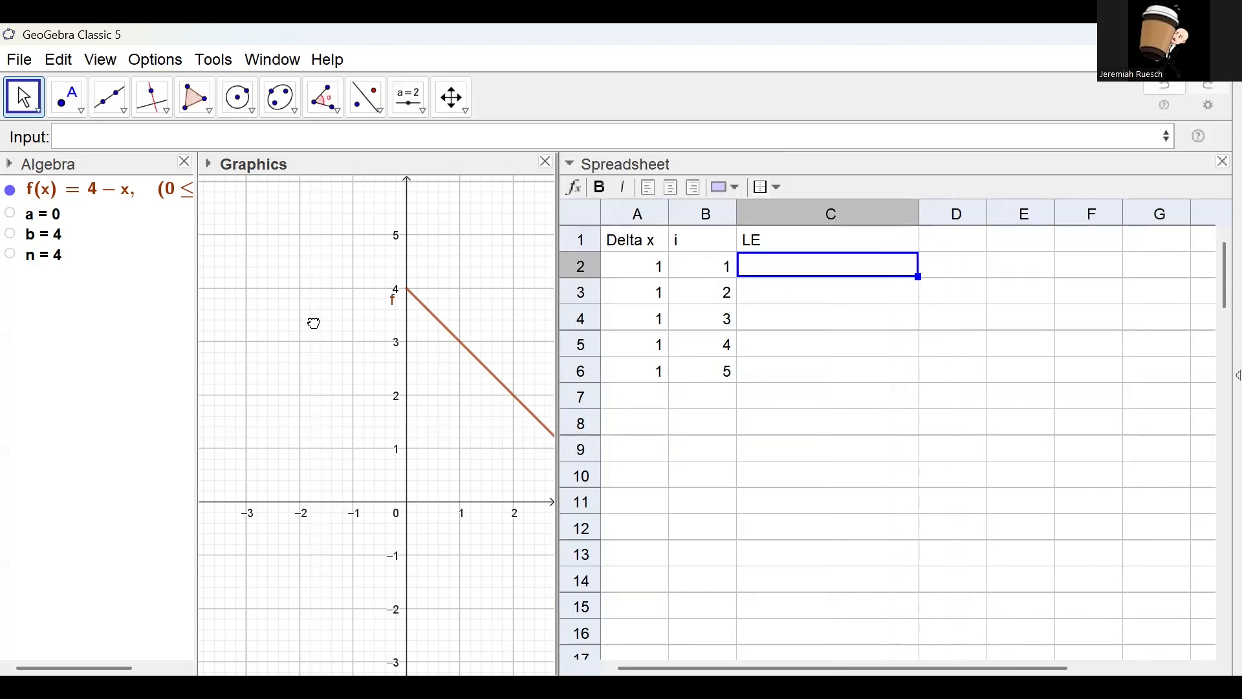
Step: Enter a+A2*B2 in cell C2 under LE and copy the formula down to C5
click(794, 272)
text(a+)
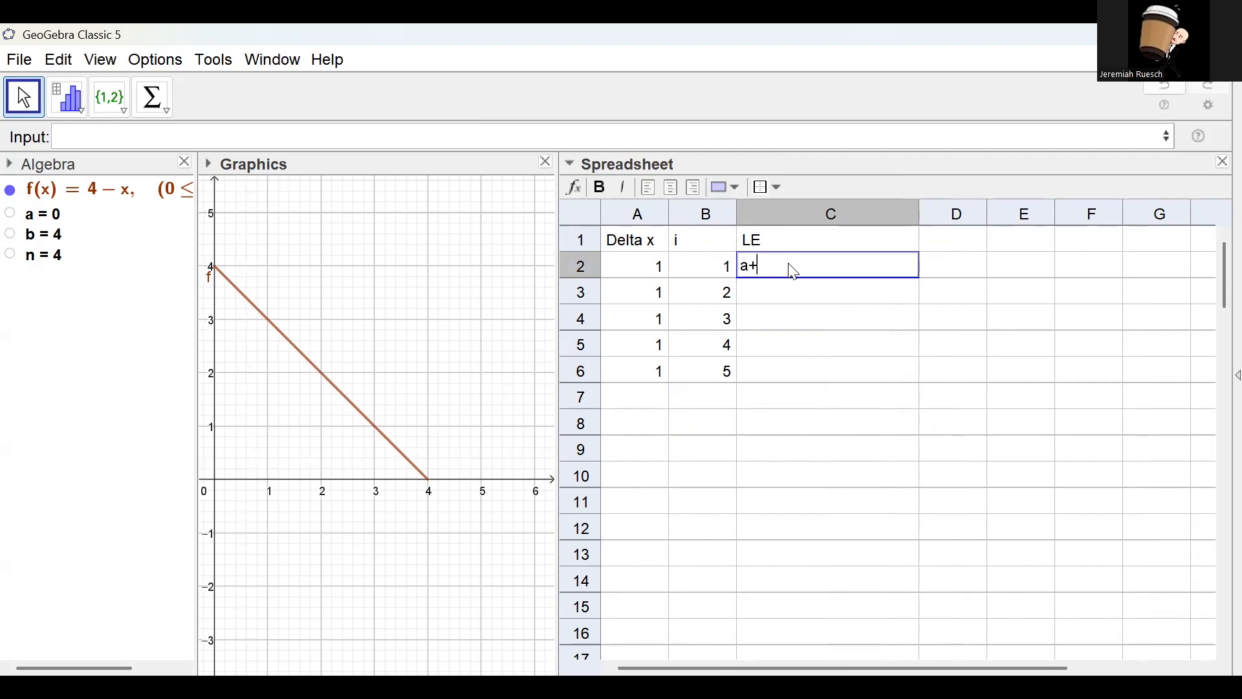
text(a2*b2)
key(Return)
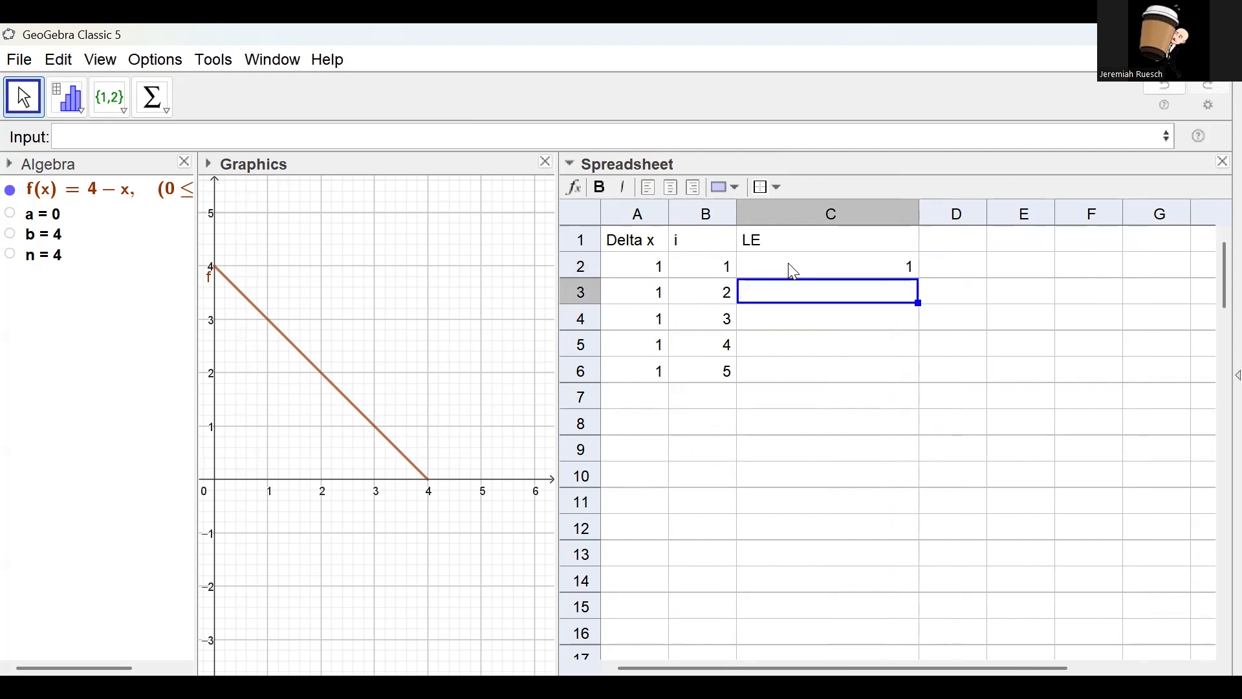
click(842, 265)
drag(917, 277, 876, 348)
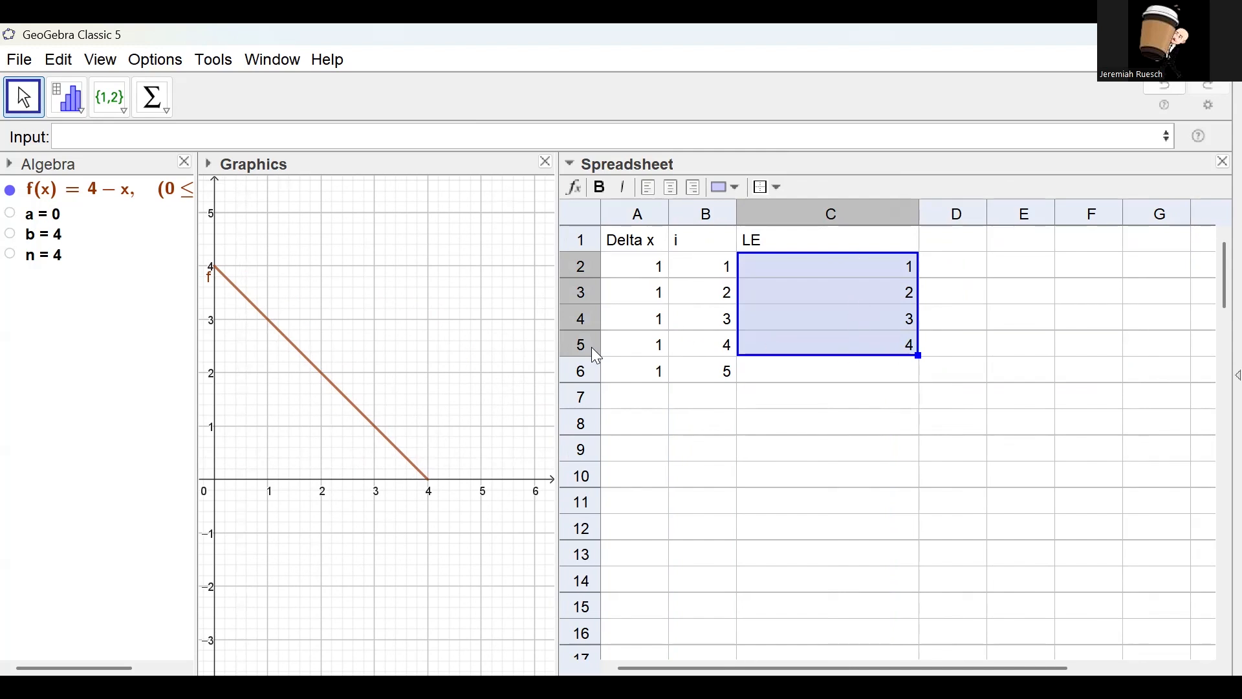
click(270, 482)
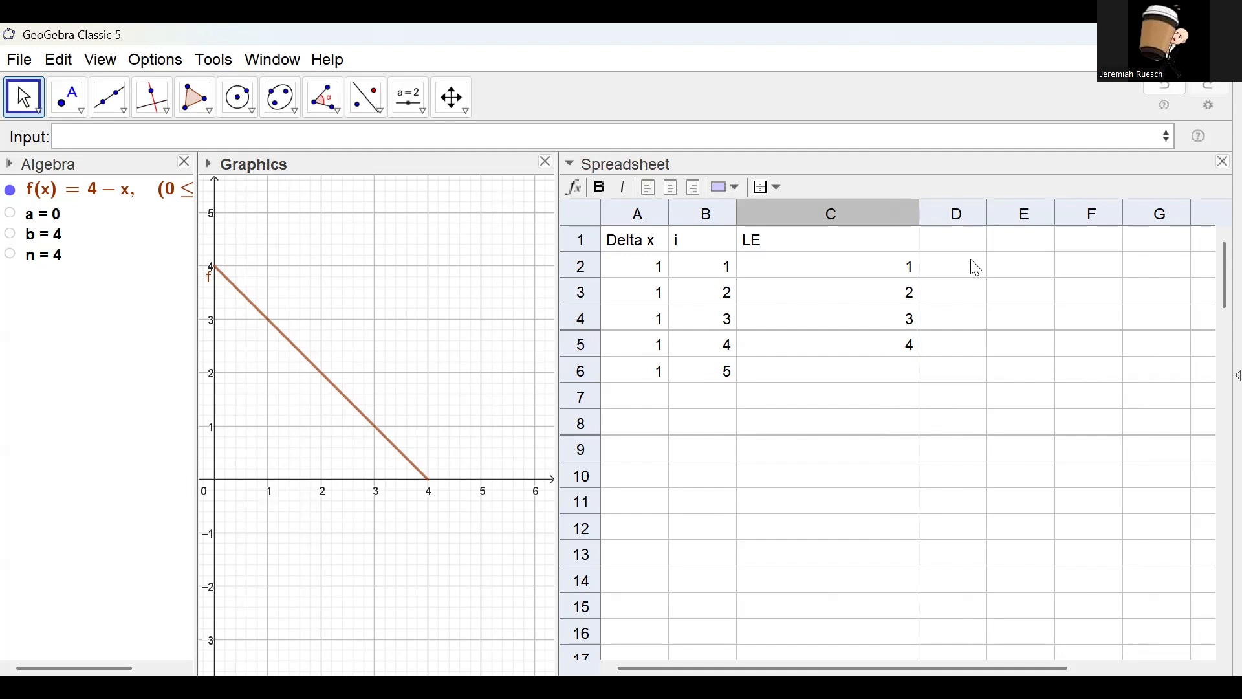
click(955, 248)
text(MP)
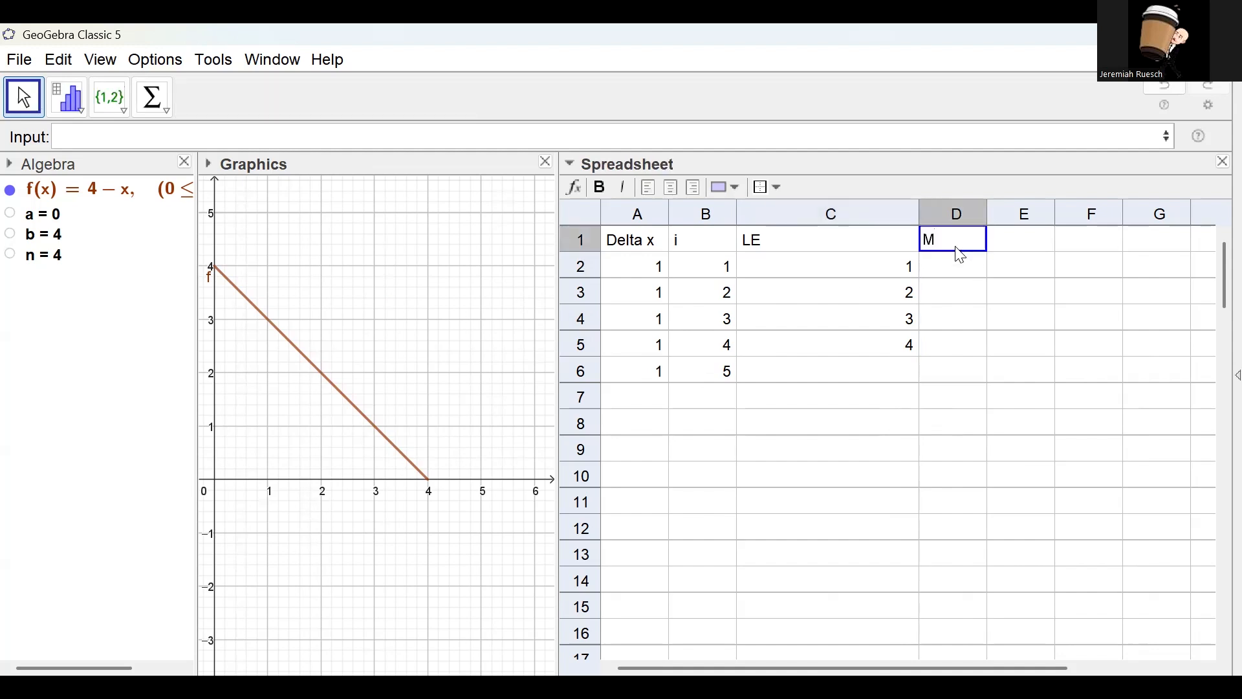
key(BackSpace)
key(BackSpace)
Step: Label cell E1 with the text heading RE, leaving D1 empty
key(Tab)
text("RE")
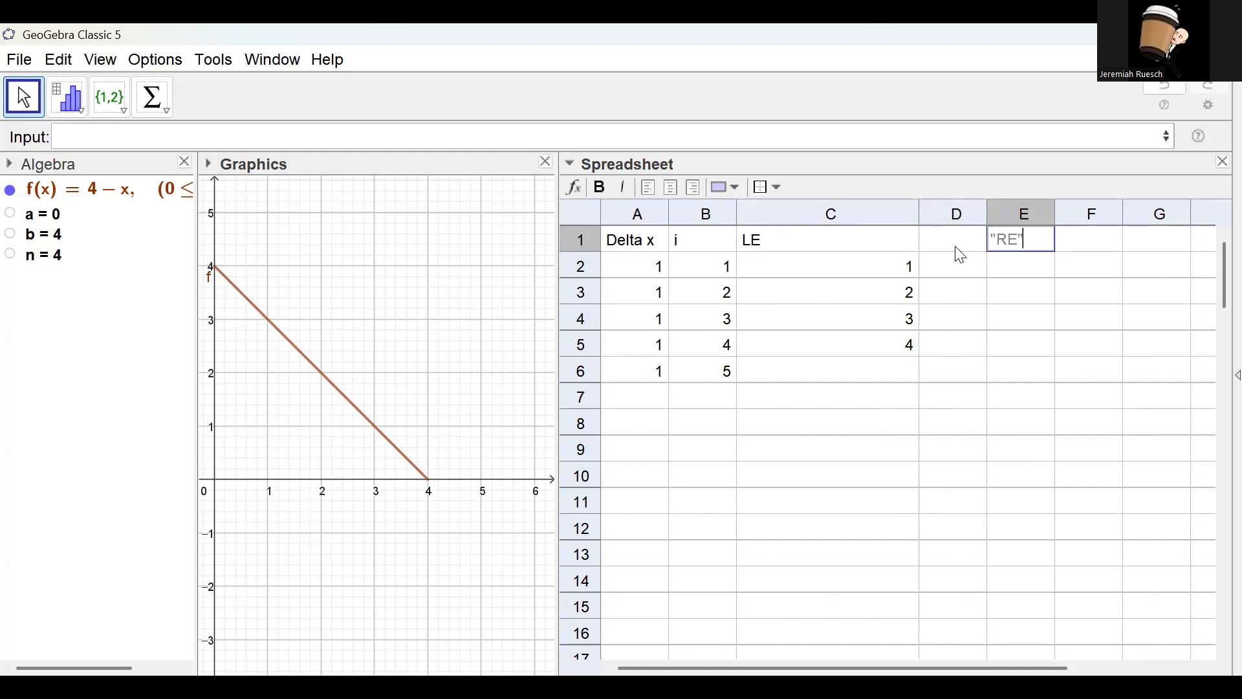
click(959, 256)
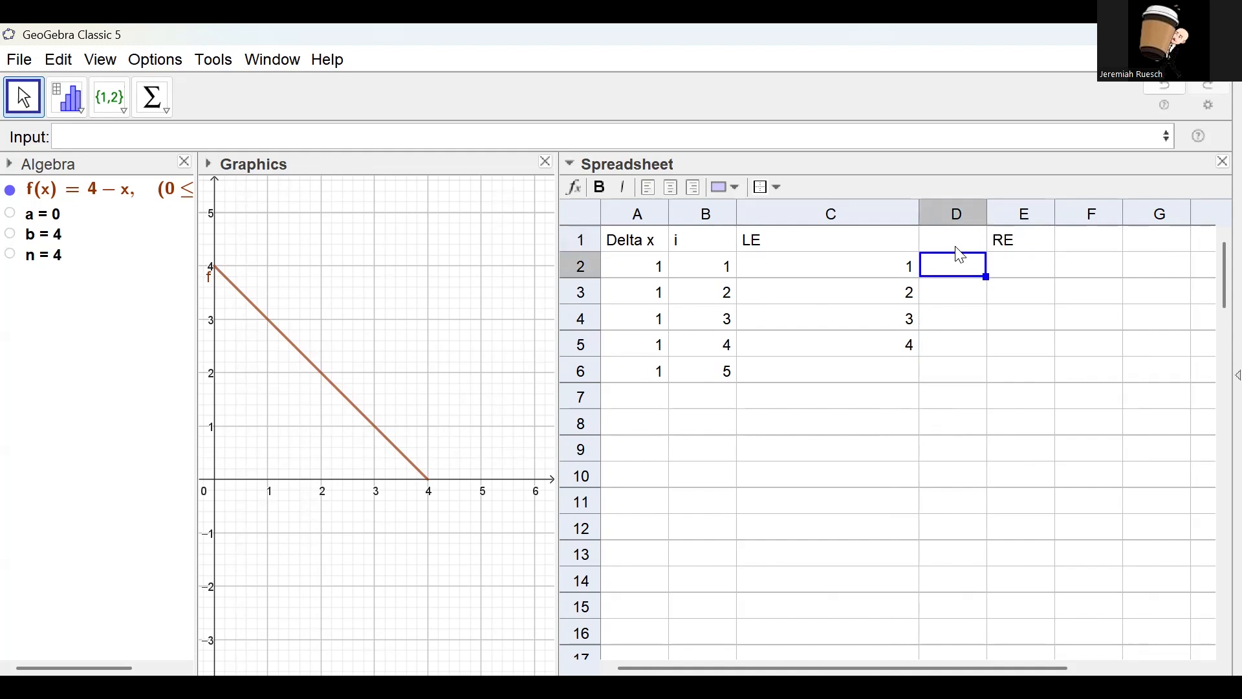
click(1021, 265)
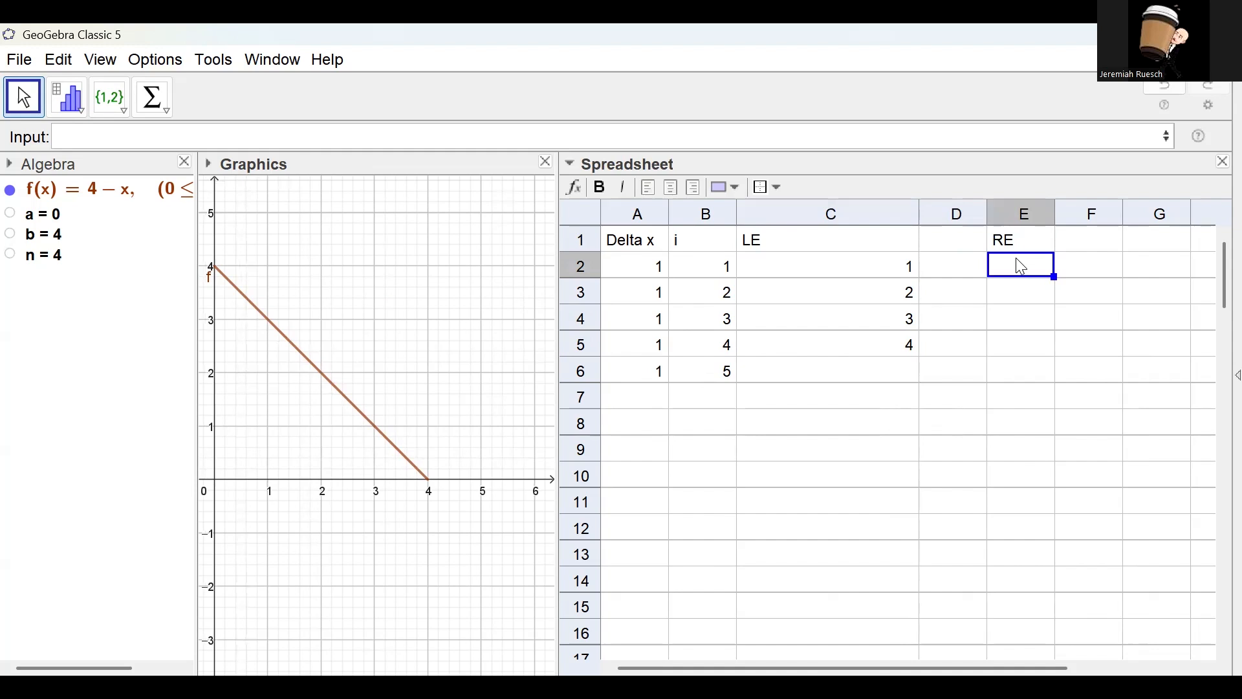
text(=a+)
key(BackSpace)
key(BackSpace)
key(BackSpace)
Step: Delete the contents of cells C2 to C5 in the LE column
key(Left)
key(Left)
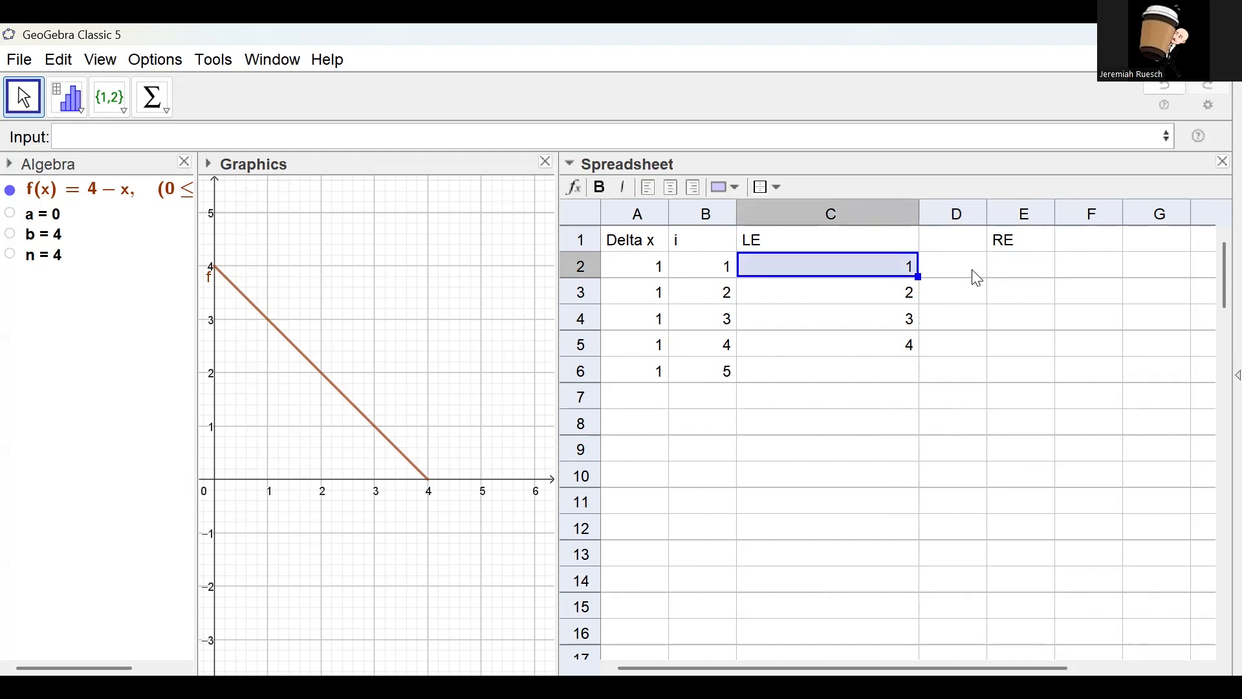
key(shift+Down)
key(shift+Down)
key(shift+Down)
key(Delete)
key(Up)
key(Up)
key(Up)
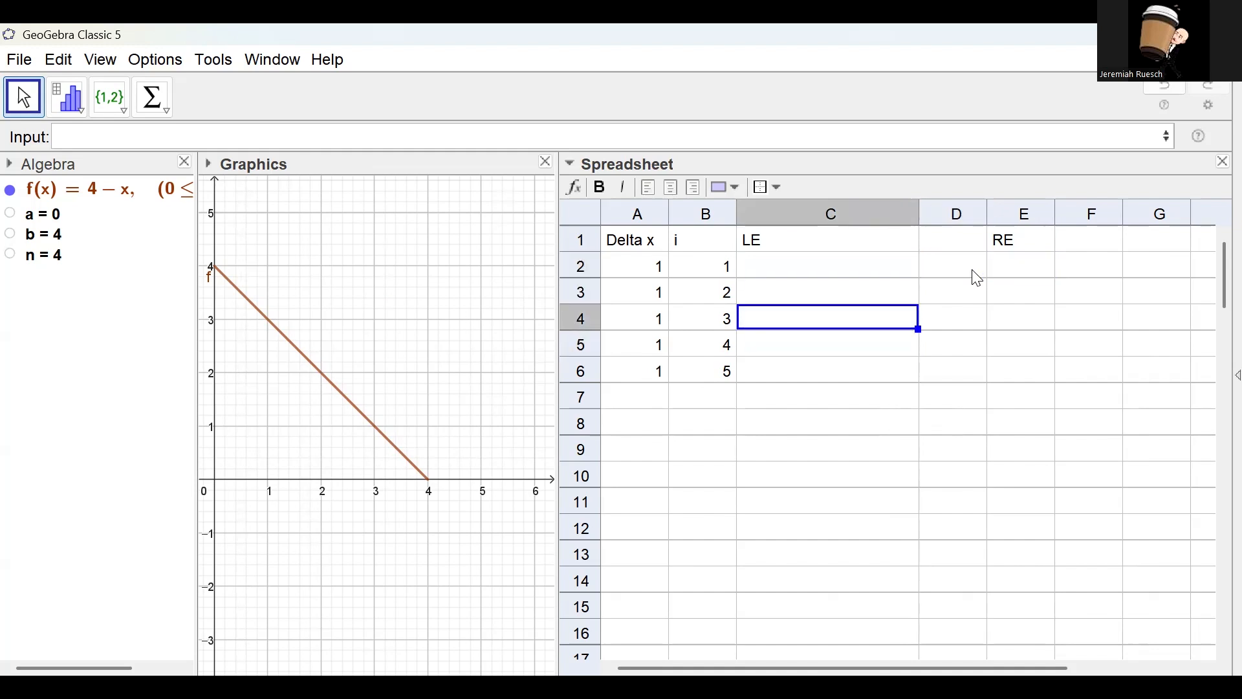
Step: Enter the left-endpoint formula a+(B2-1)*A1 in cell C2
text(a)
text(+(i-1)
key(BackSpace)
key(BackSpace)
key(BackSpace)
text(a2-1)*)
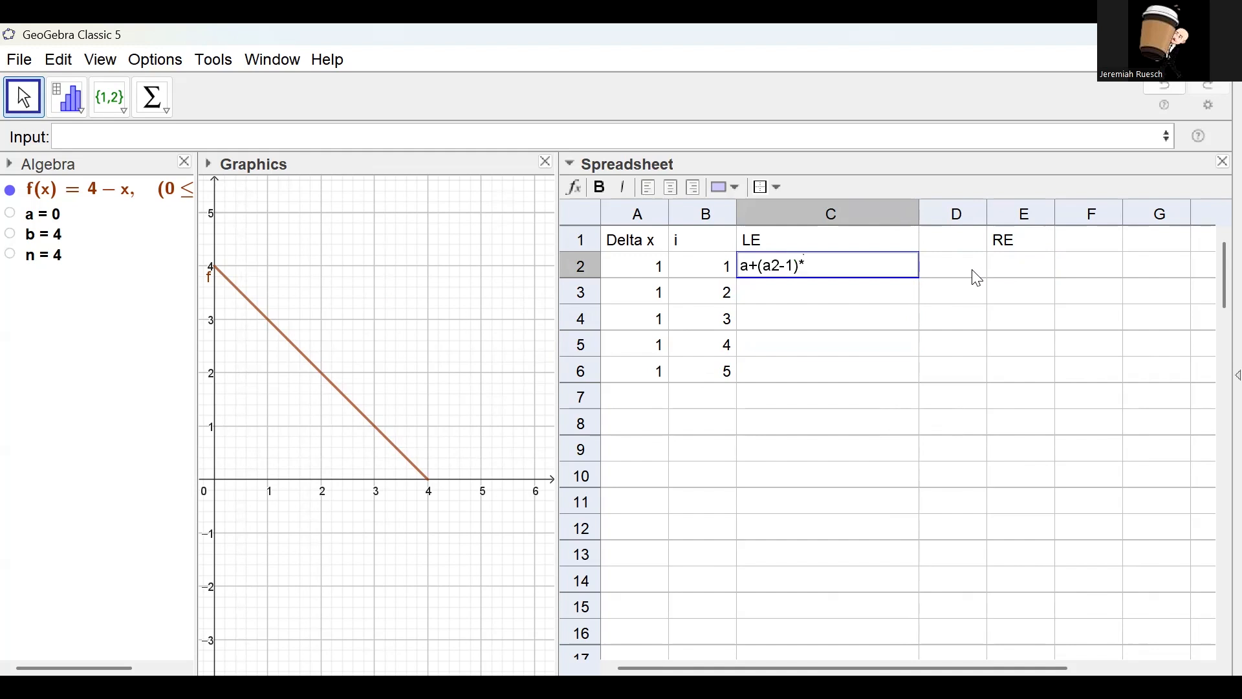
key(BackSpace)
key(BackSpace)
key(BackSpace)
key(BackSpace)
key(BackSpace)
key(BackSpace)
text(b2-1))
text(*)
text(a)
text(1)
key(Return)
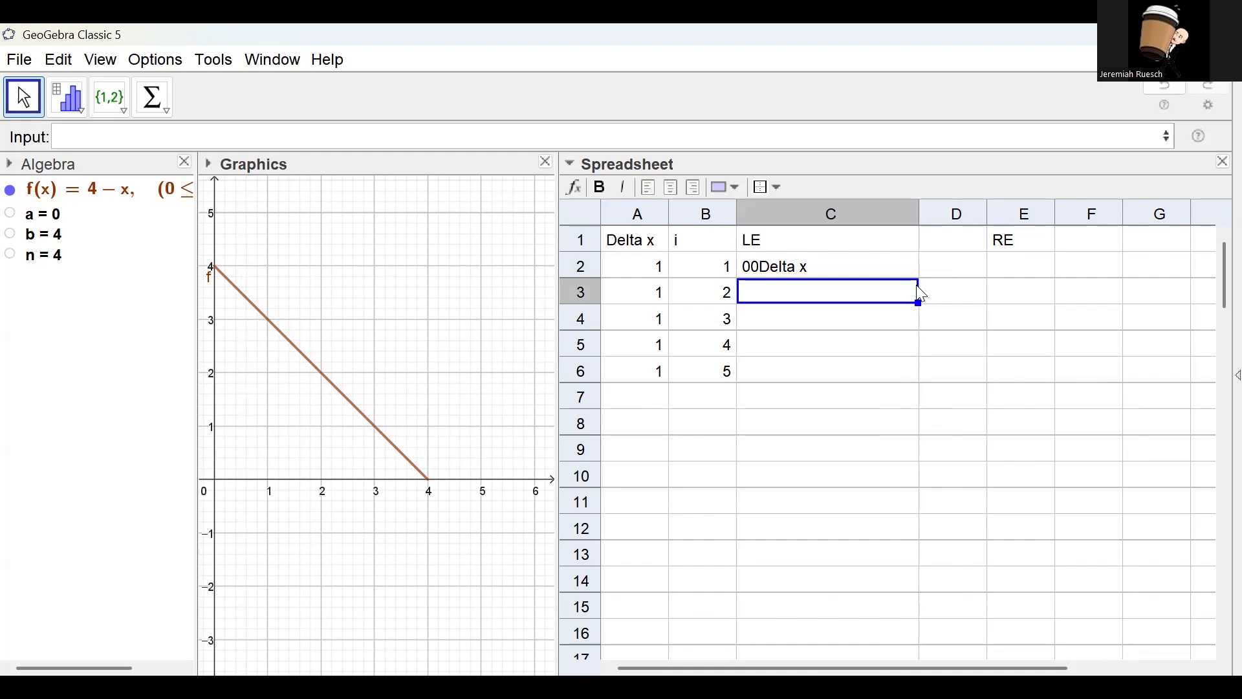
Step: Correct the formula in C2 to a+(B2-1)*A2 and copy it down to C5
click(890, 251)
double_click(890, 250)
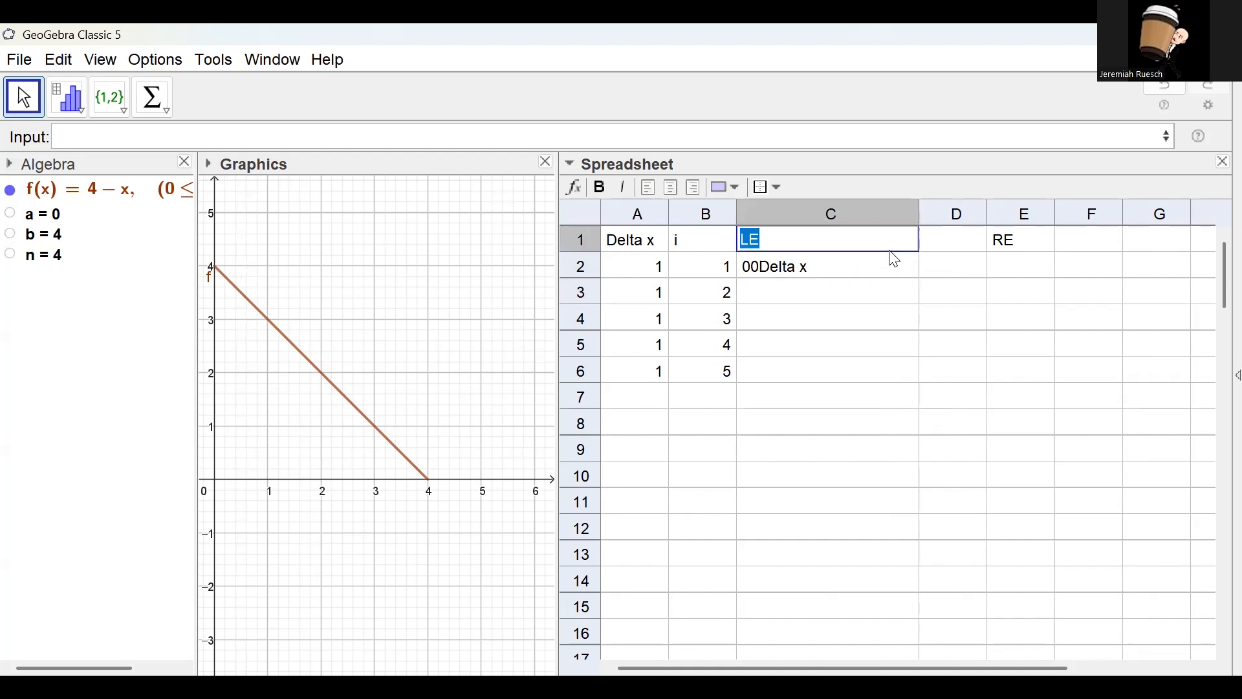
click(886, 266)
double_click(886, 267)
key(Tab)
click(884, 263)
double_click(884, 262)
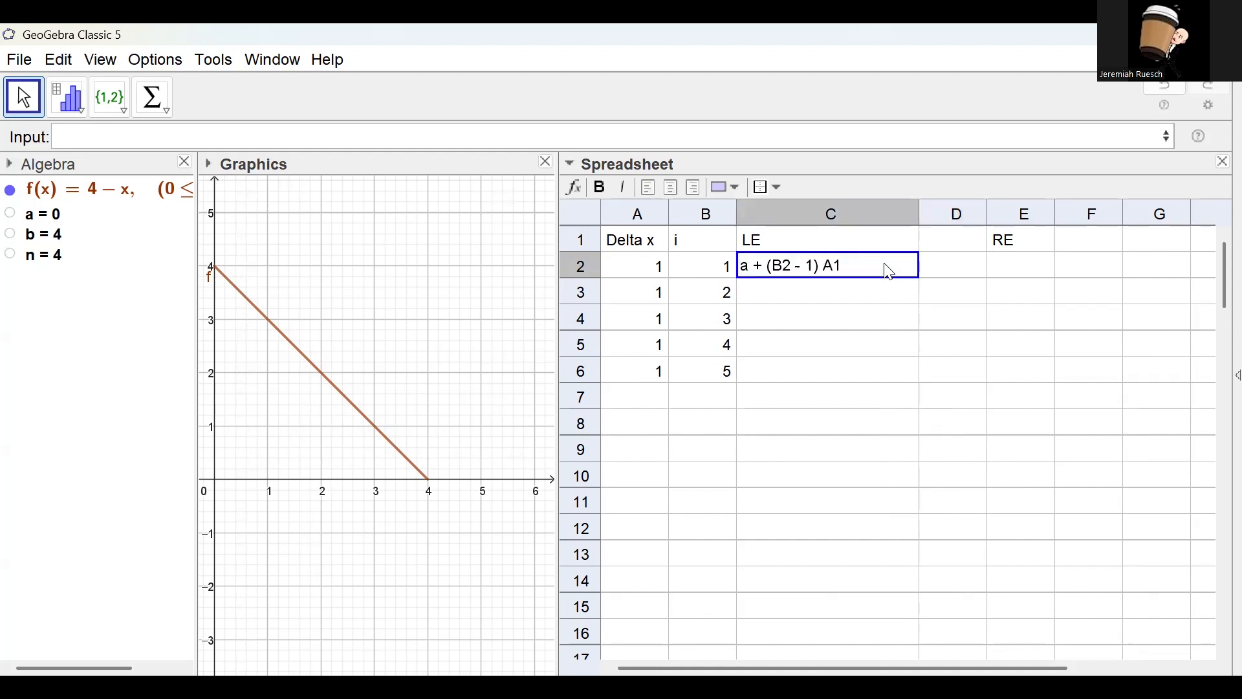
key(BackSpace)
text(2)
key(Return)
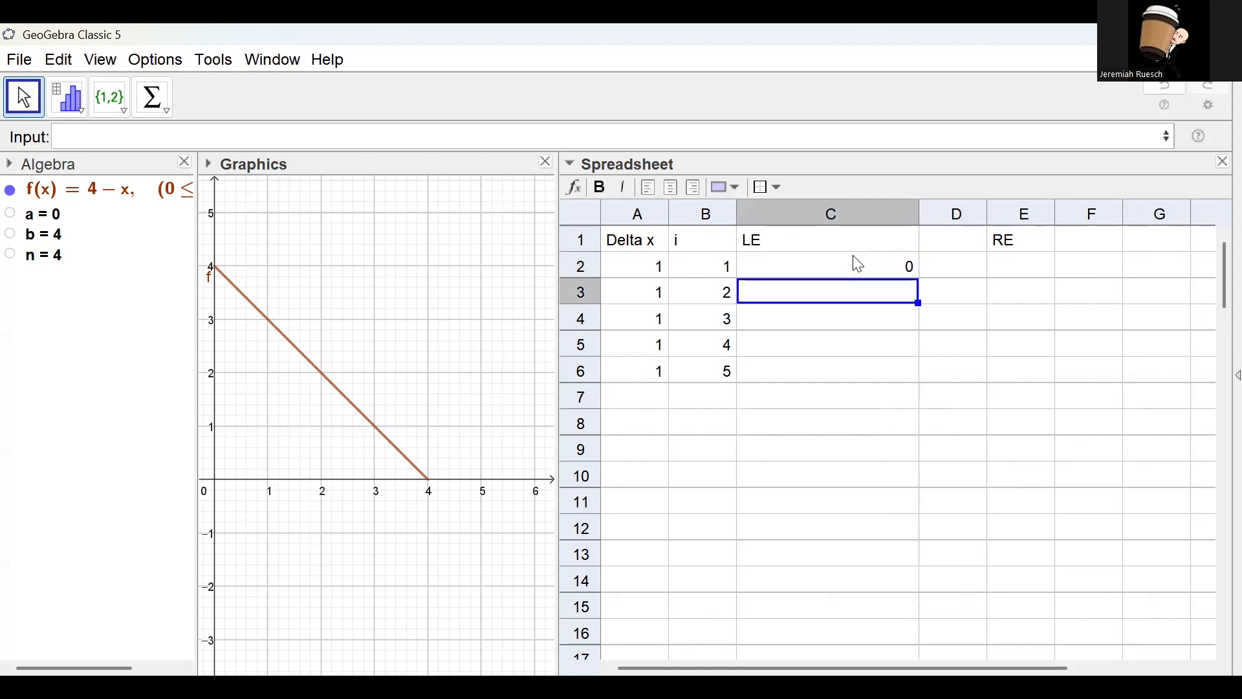
click(871, 259)
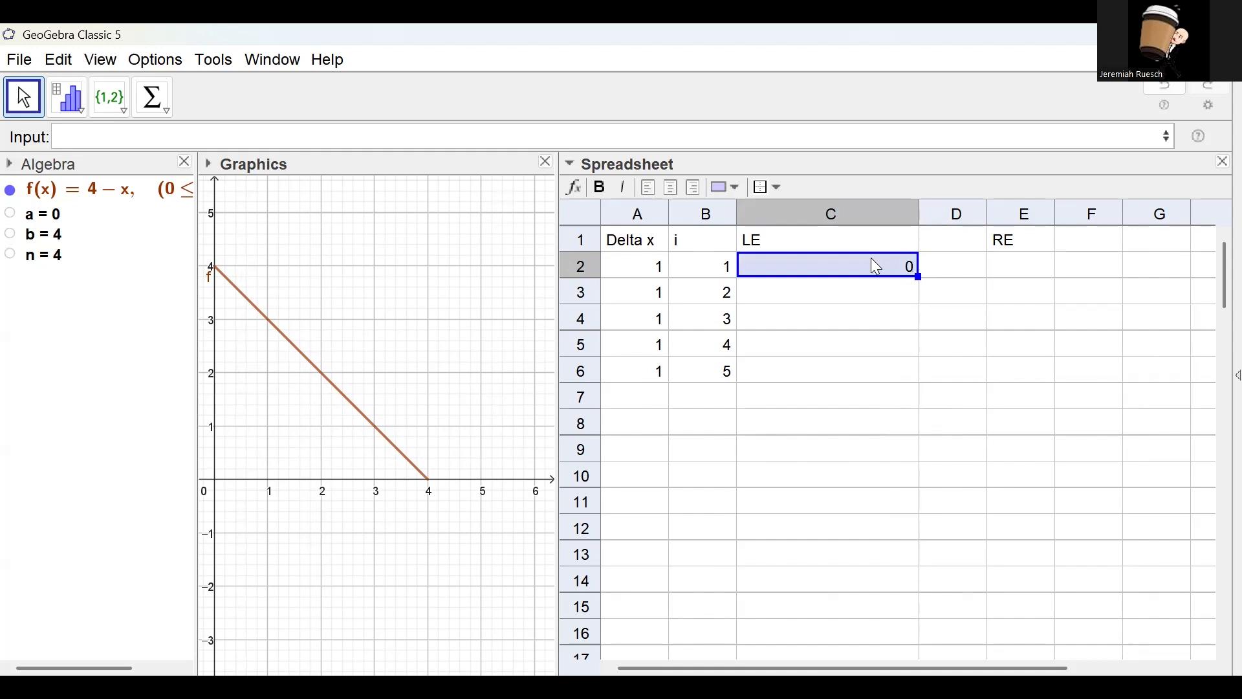
drag(920, 282, 906, 353)
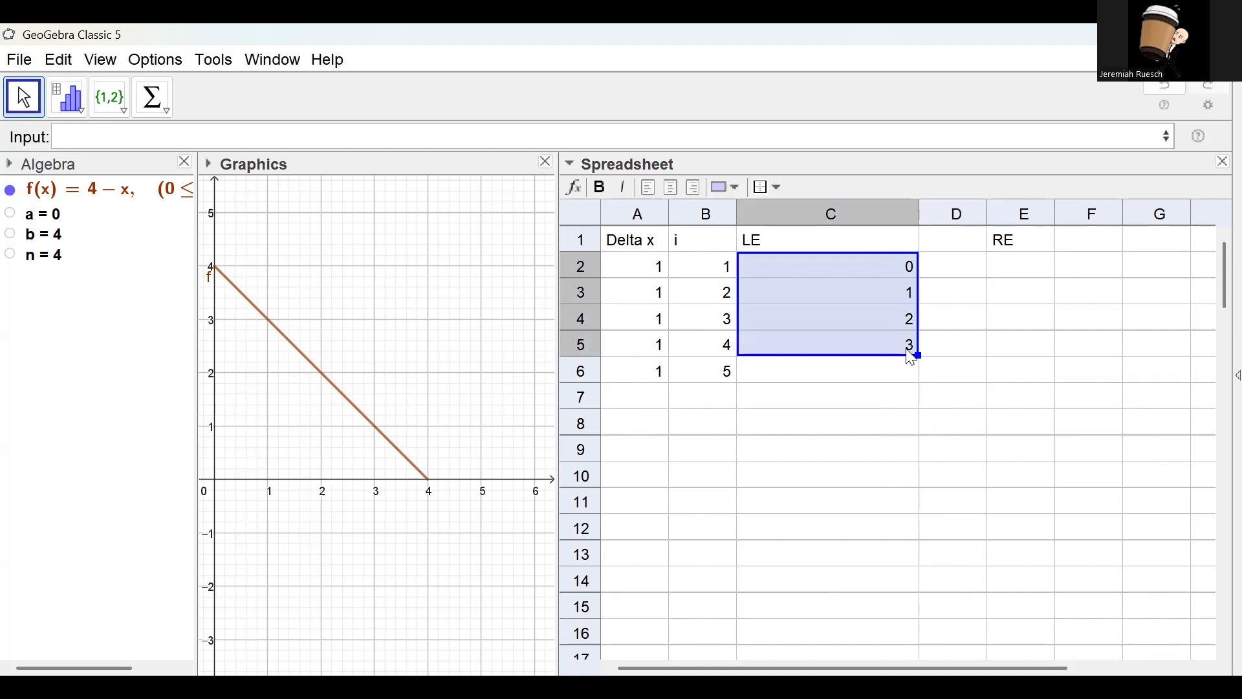
Step: Enter the right-endpoint formula a+A2*B2 in cell E2 and copy it down to E5
click(1004, 274)
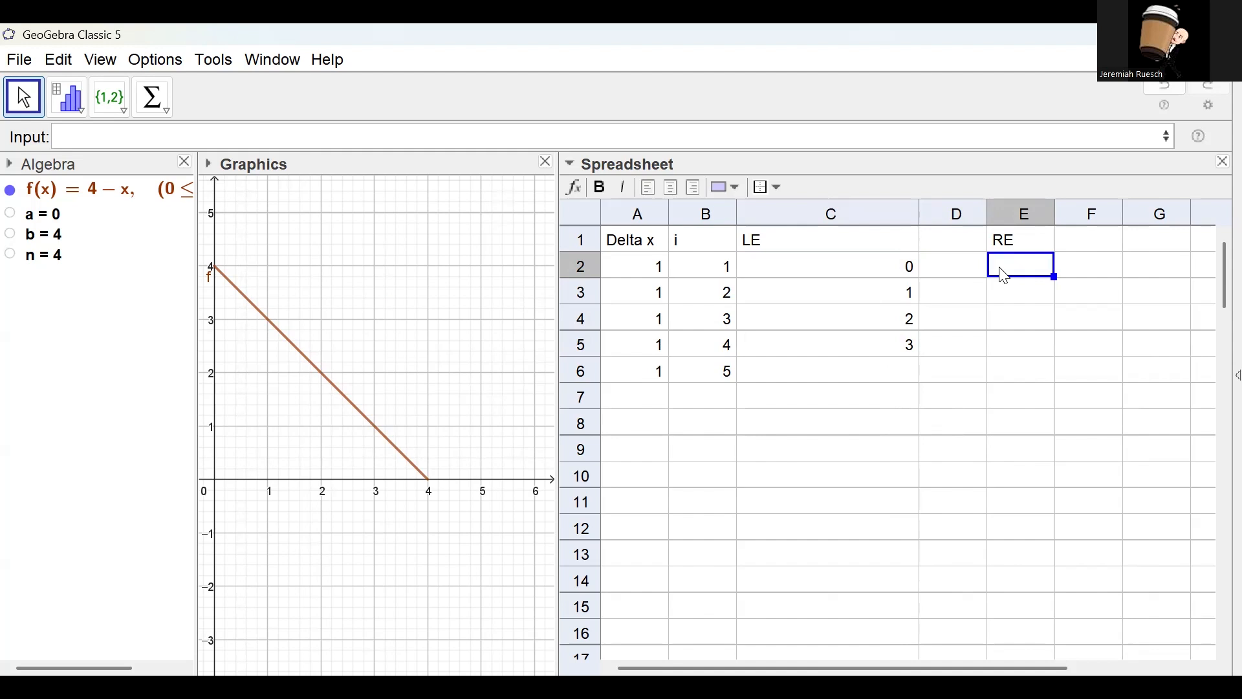
text(a+a2*b2)
key(Return)
click(1040, 272)
drag(1054, 278, 1043, 355)
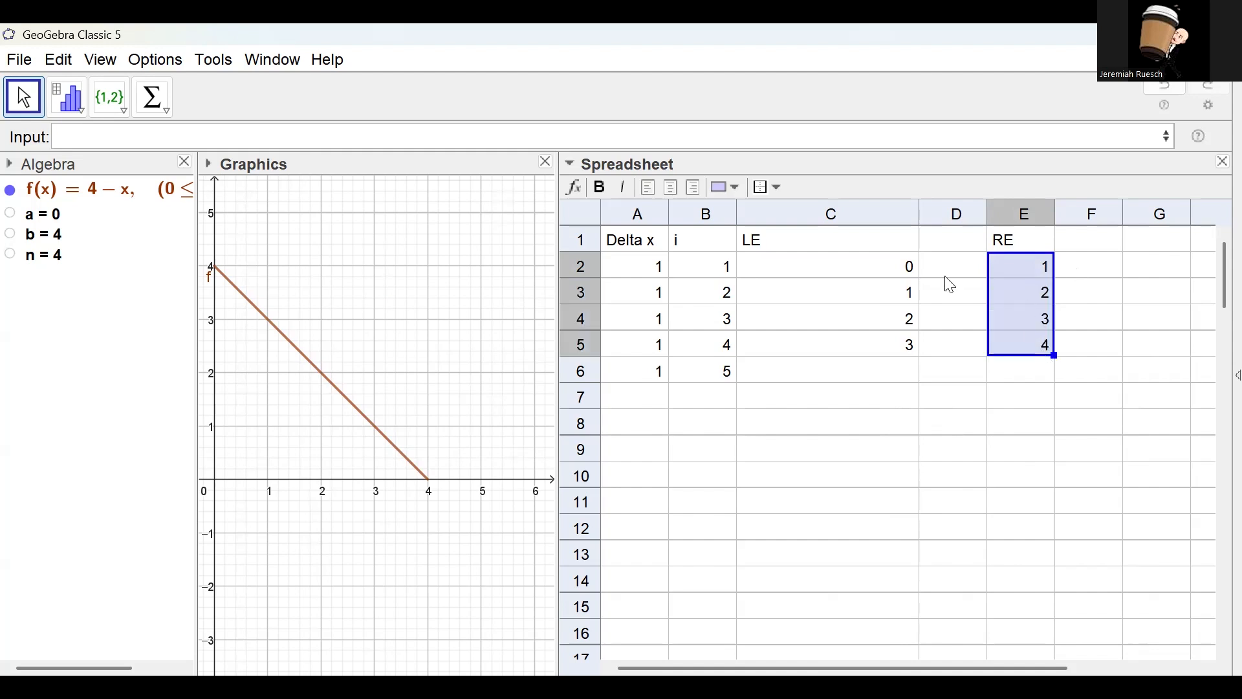
Step: Label cell D1 with the text heading MP
click(940, 237)
text("MP")
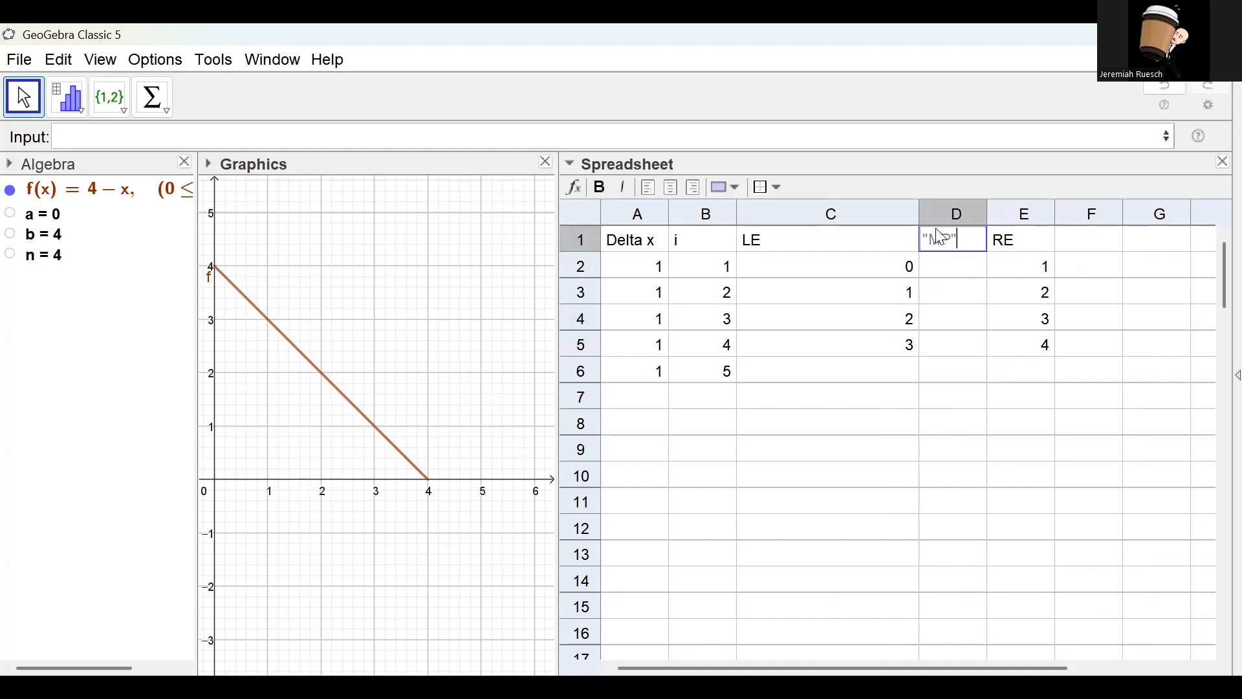
key(Return)
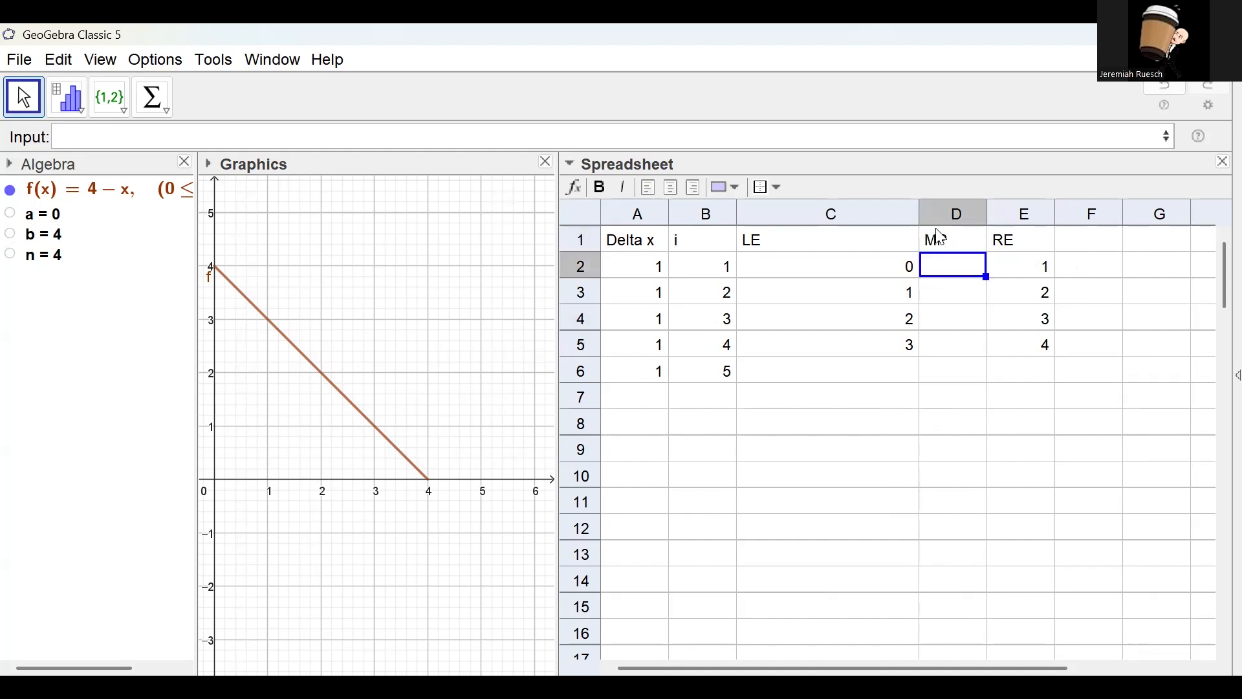
Step: Enter the midpoint formula a+(B2-1/2)*A2 in cell D2 and copy it down to D5
mouse_move(893, 274)
text(a+)
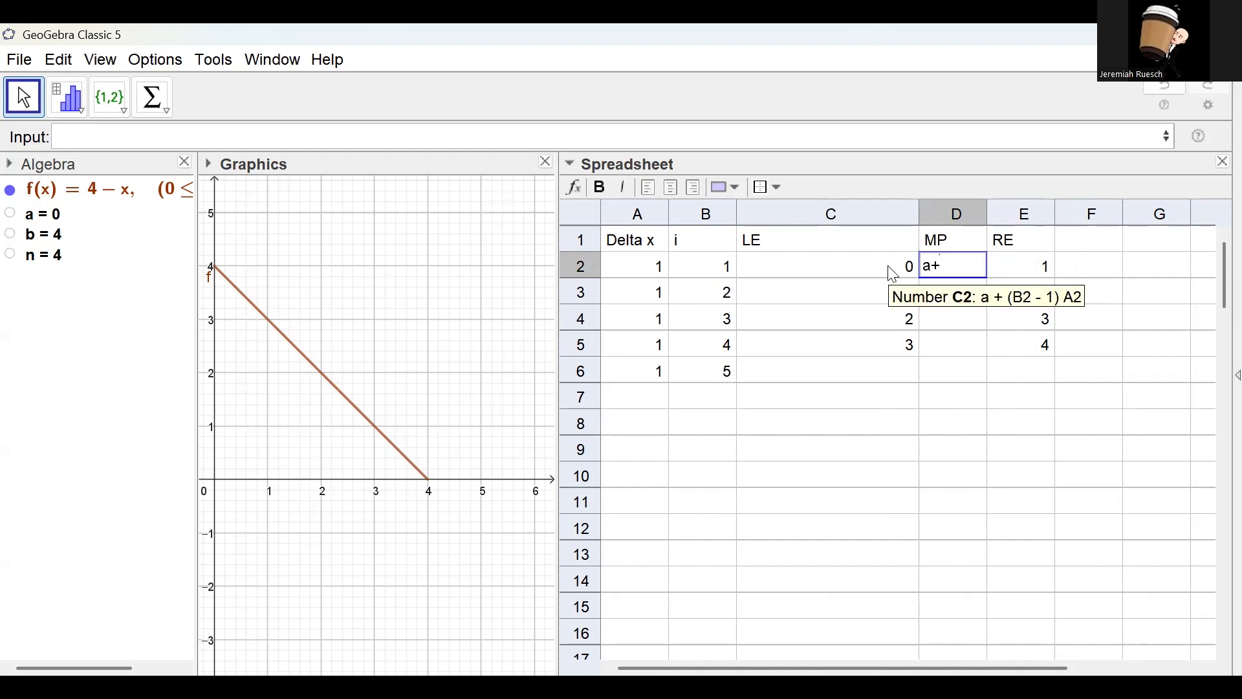
text(()b2-1/2)*a2)
key(Return)
click(957, 266)
drag(982, 277, 978, 390)
key(Down)
key(Up)
key(Up)
key(Up)
key(Up)
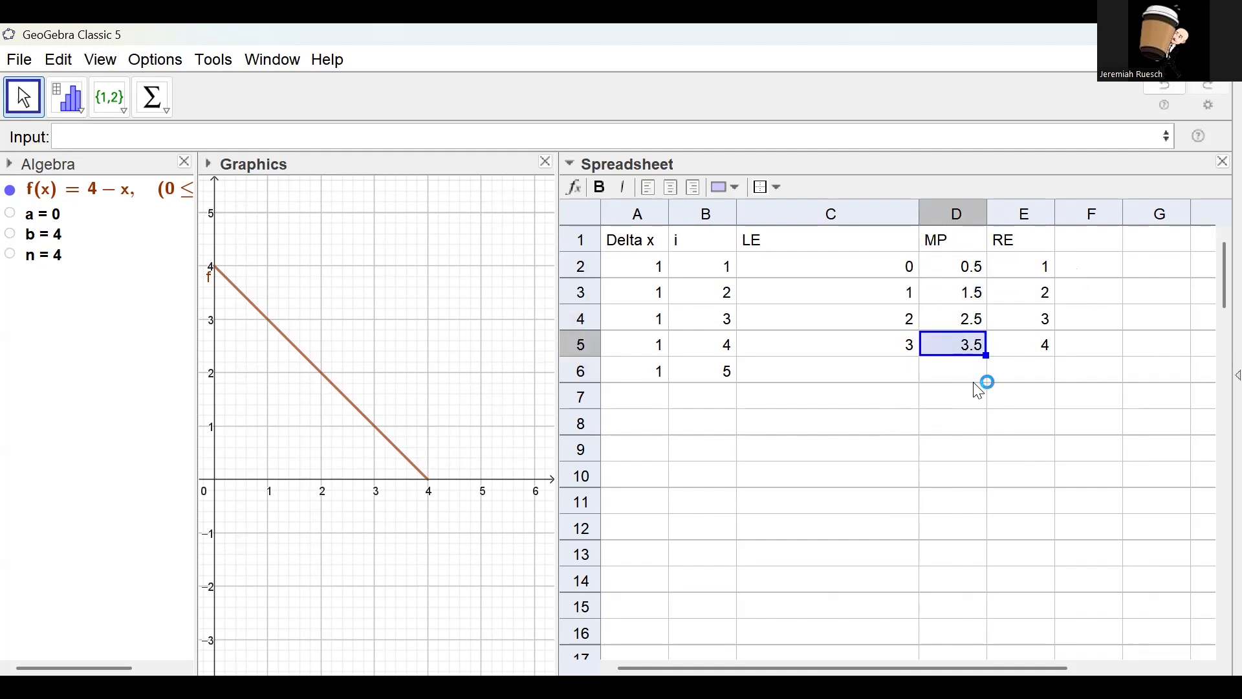
key(Right)
key(Right)
key(Left)
key(Left)
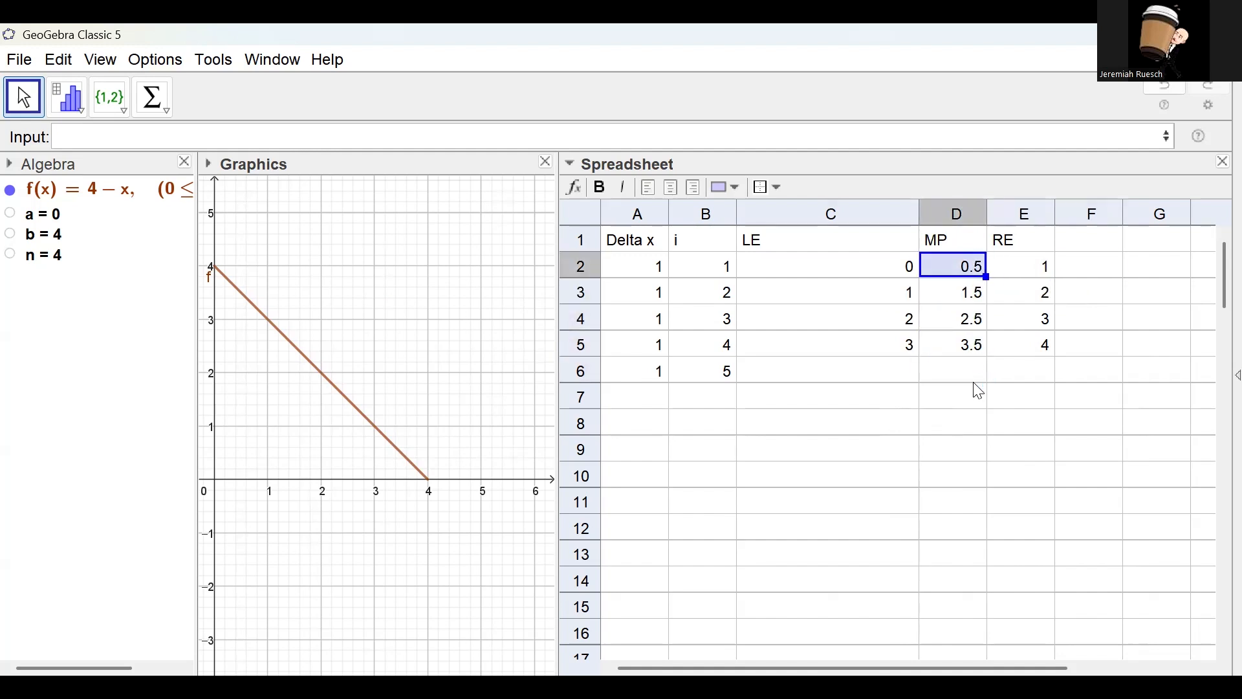
Step: Insert one empty column before MP and another before RE, and fit the LE column's width to its contents
right_click(935, 213)
mouse_move(980, 387)
click(921, 386)
double_click(918, 211)
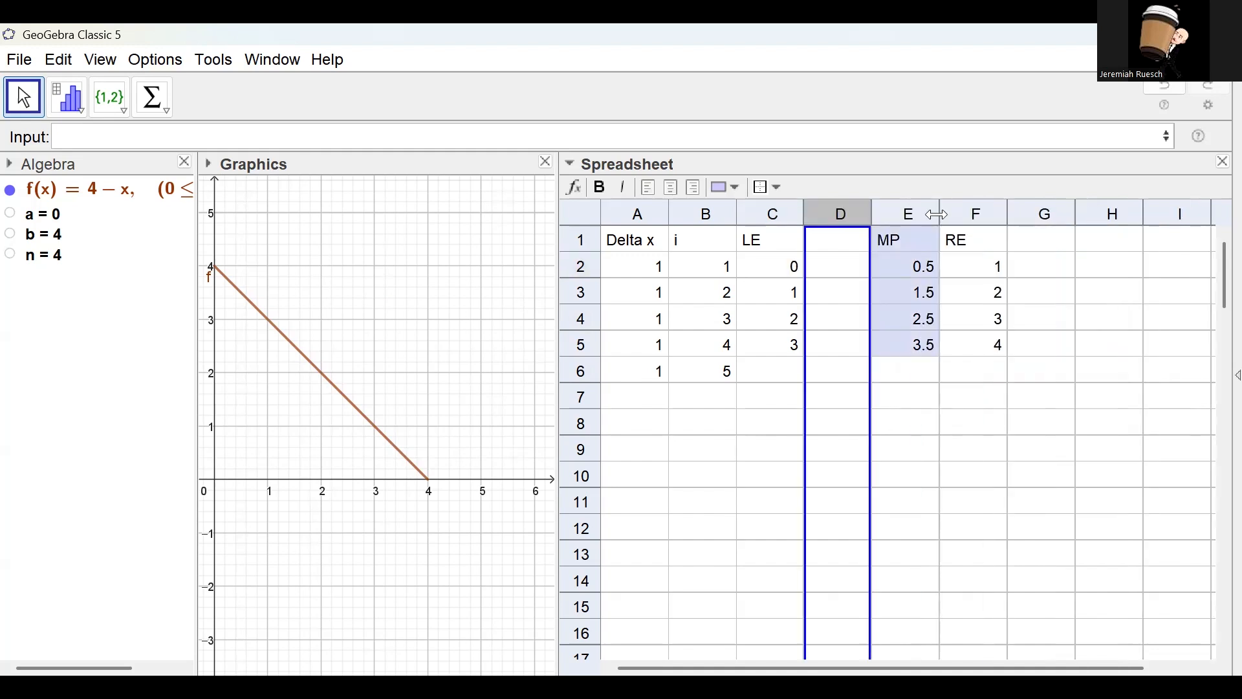
right_click(975, 209)
click(958, 381)
Step: Label cell D1 with the text heading Area and enter the left-endpoint area formula f(C2)*A2 in D2
click(842, 245)
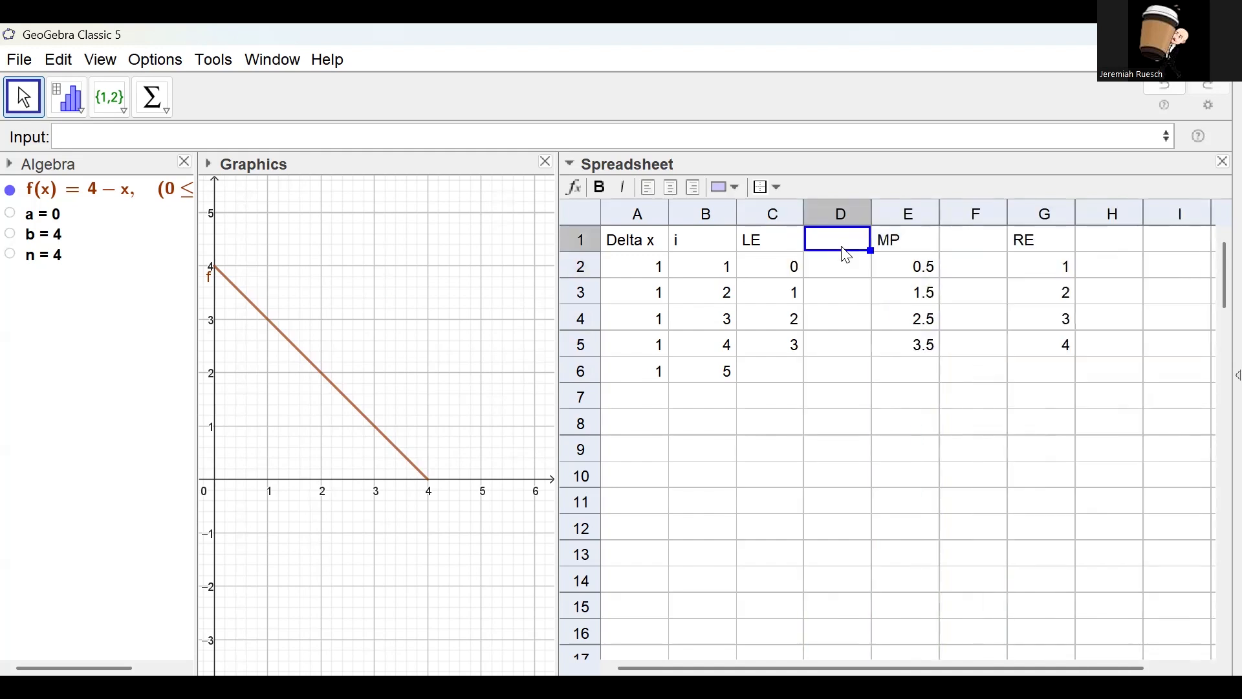
click(831, 264)
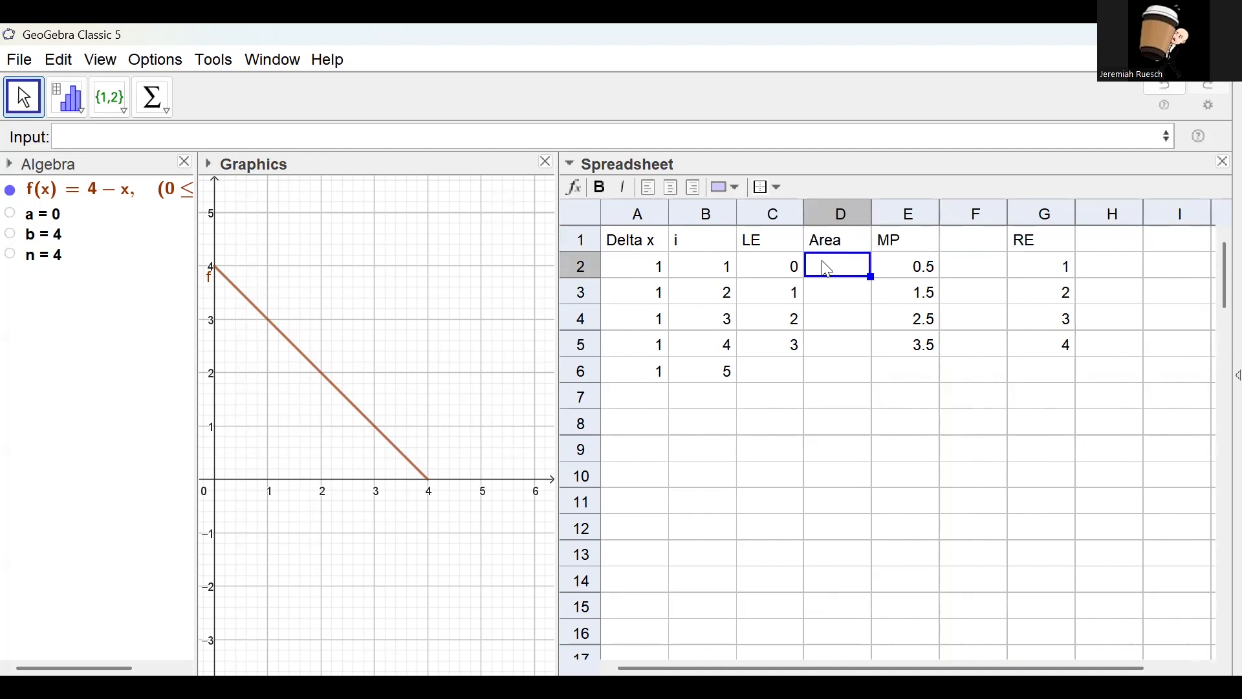
text(f(C2)*a2)
key(Return)
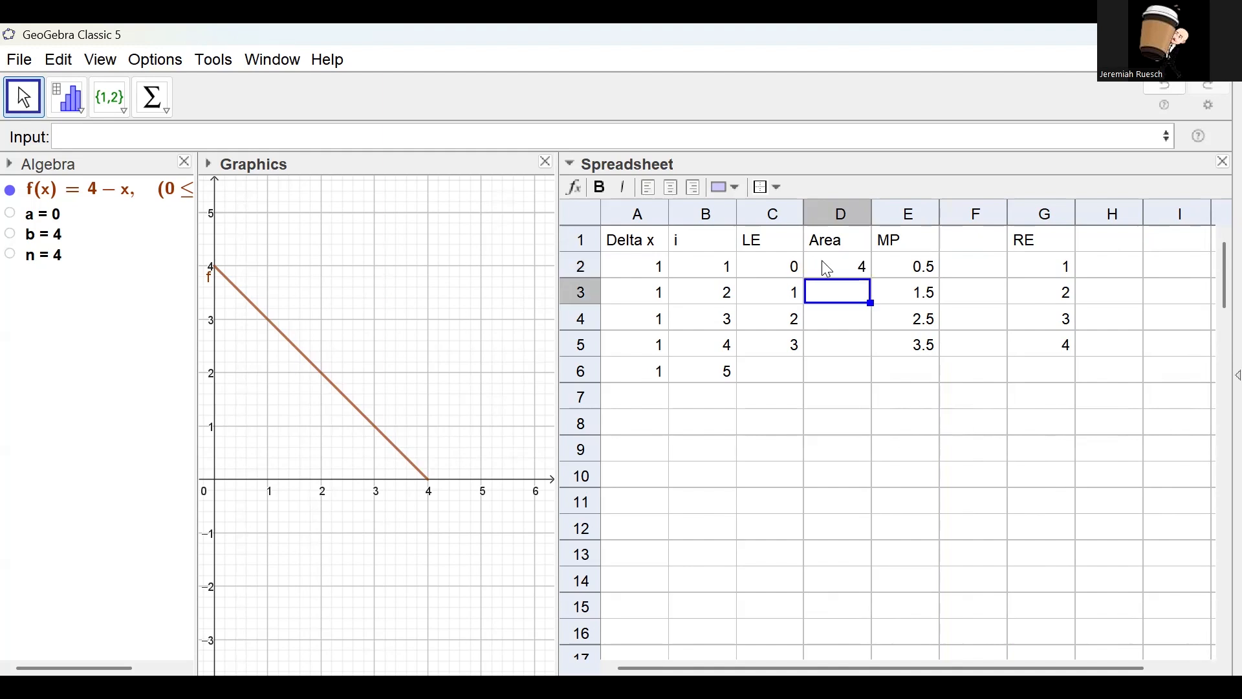
Step: Enter the midpoint area formula f(E2)*A2 in cell F2
click(974, 267)
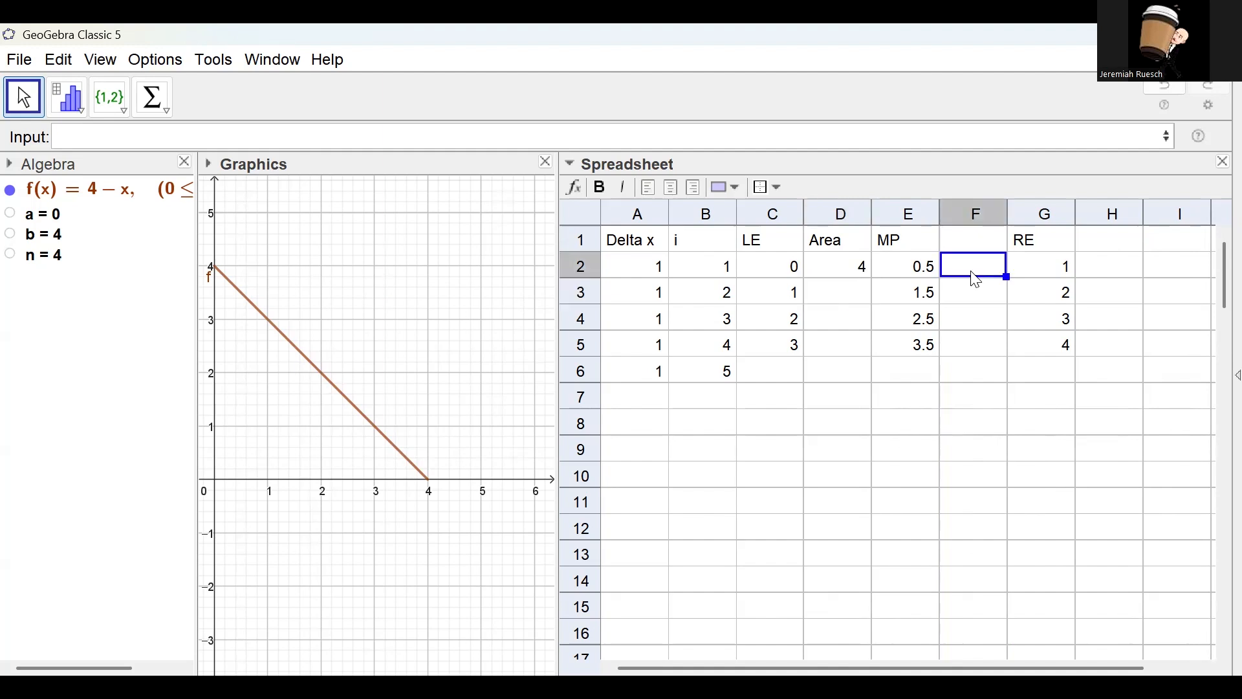
text(f(e2)
key(Right)
text(*a2)
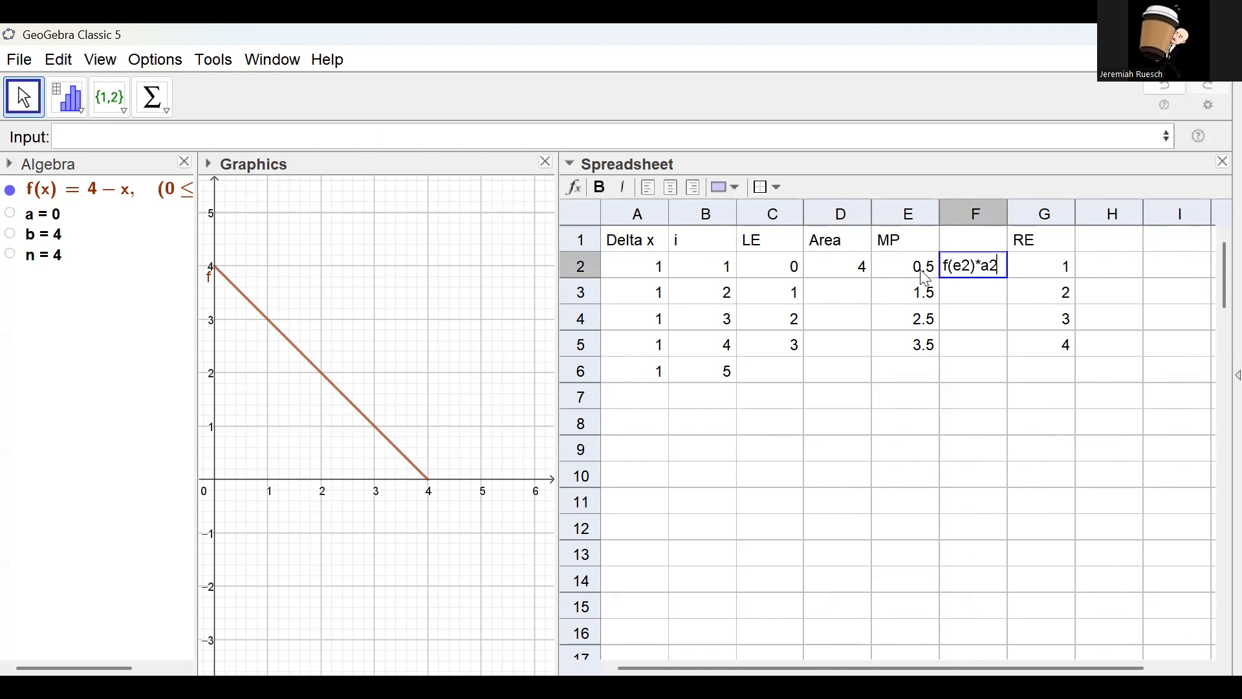
key(Return)
click(1142, 277)
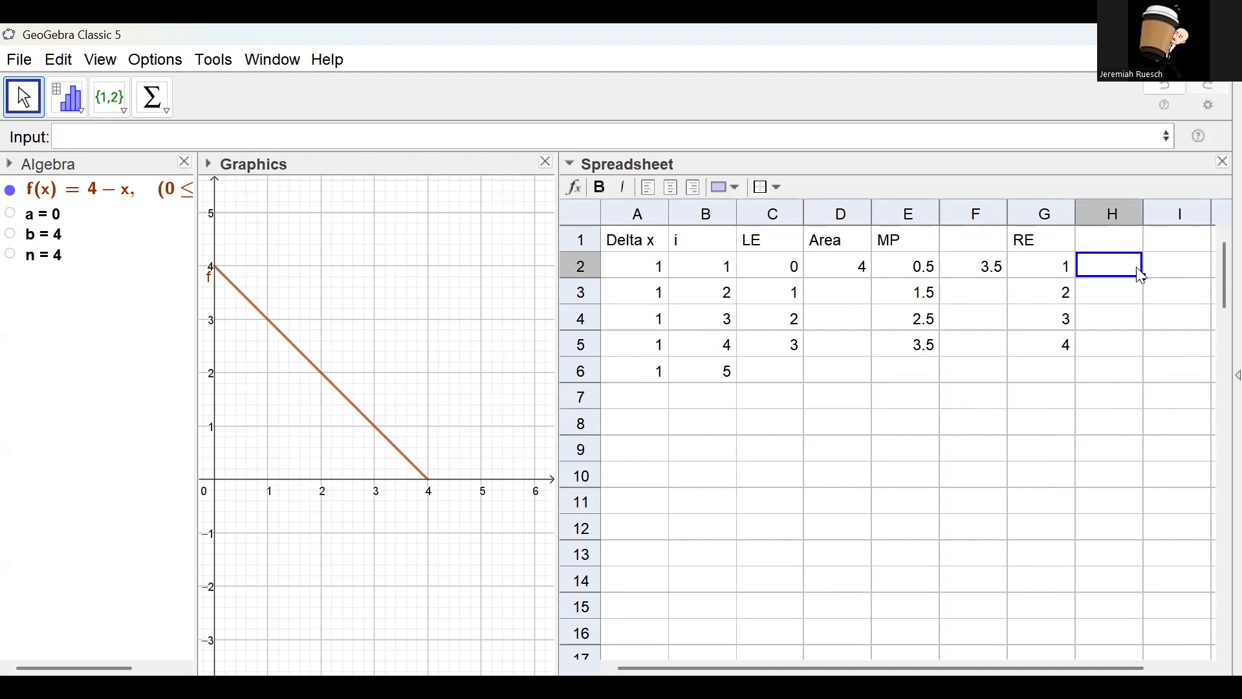
Step: Label cell F1 with the text heading Area MP and cell H1 with Area RE
click(995, 244)
text("Area MP")
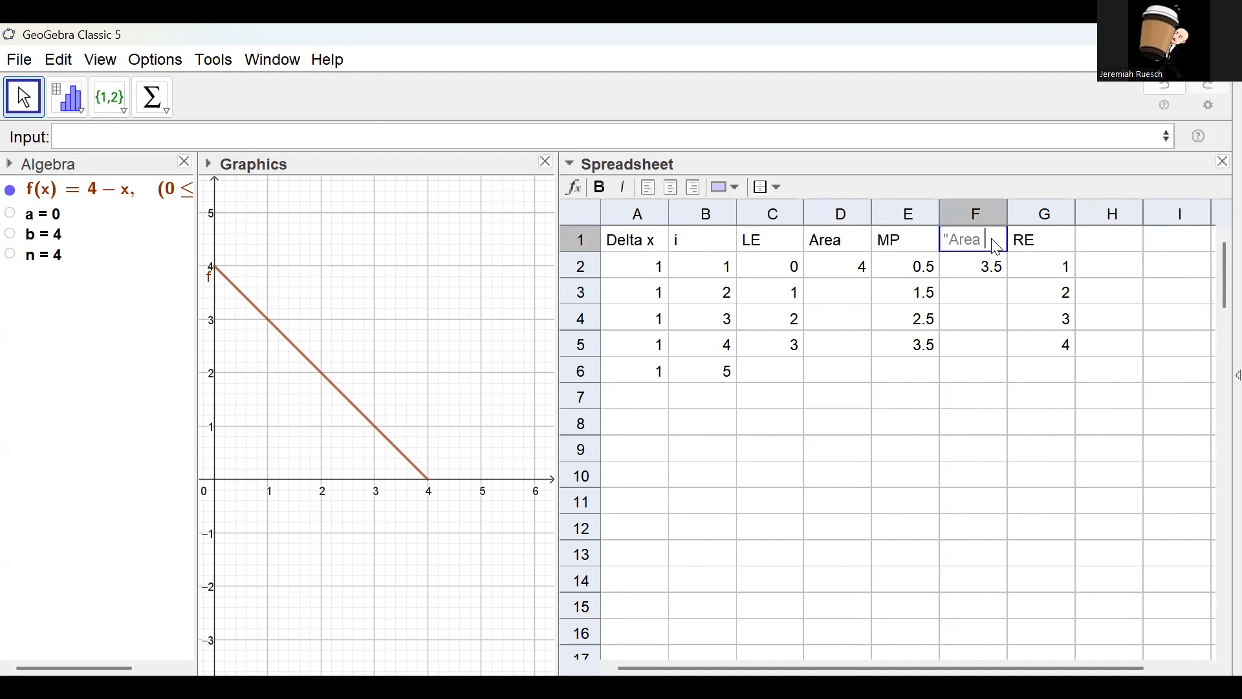
key(Return)
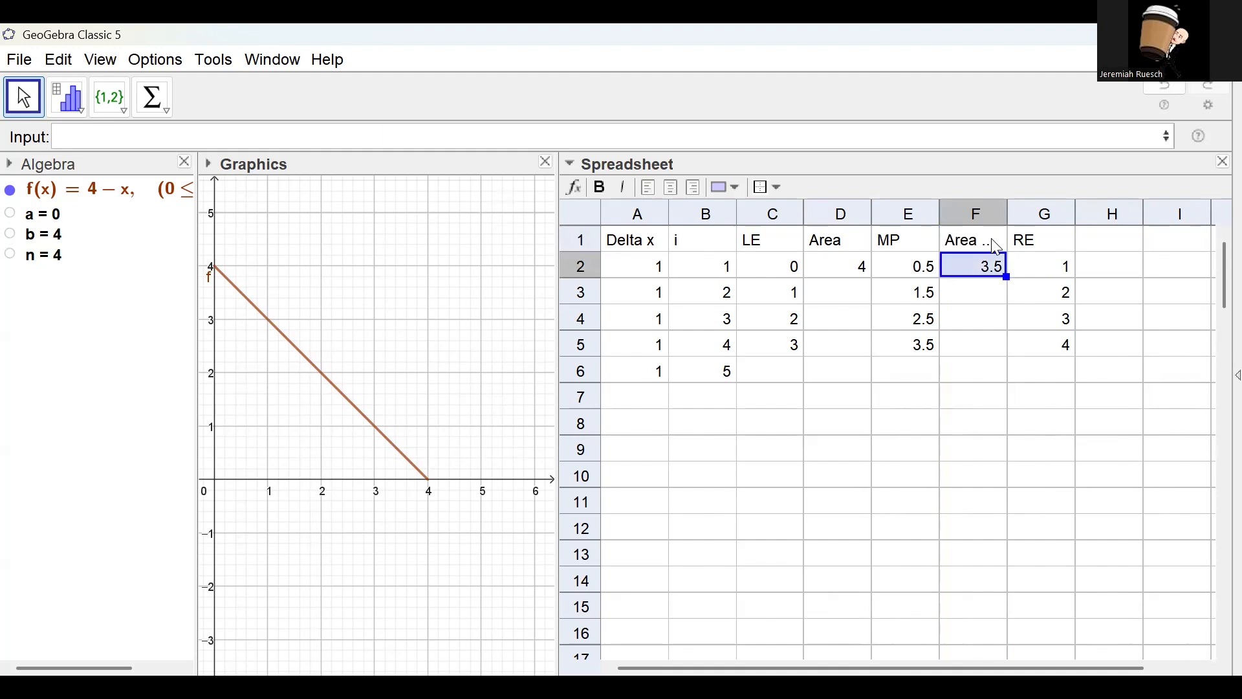
click(1110, 242)
text("Area)
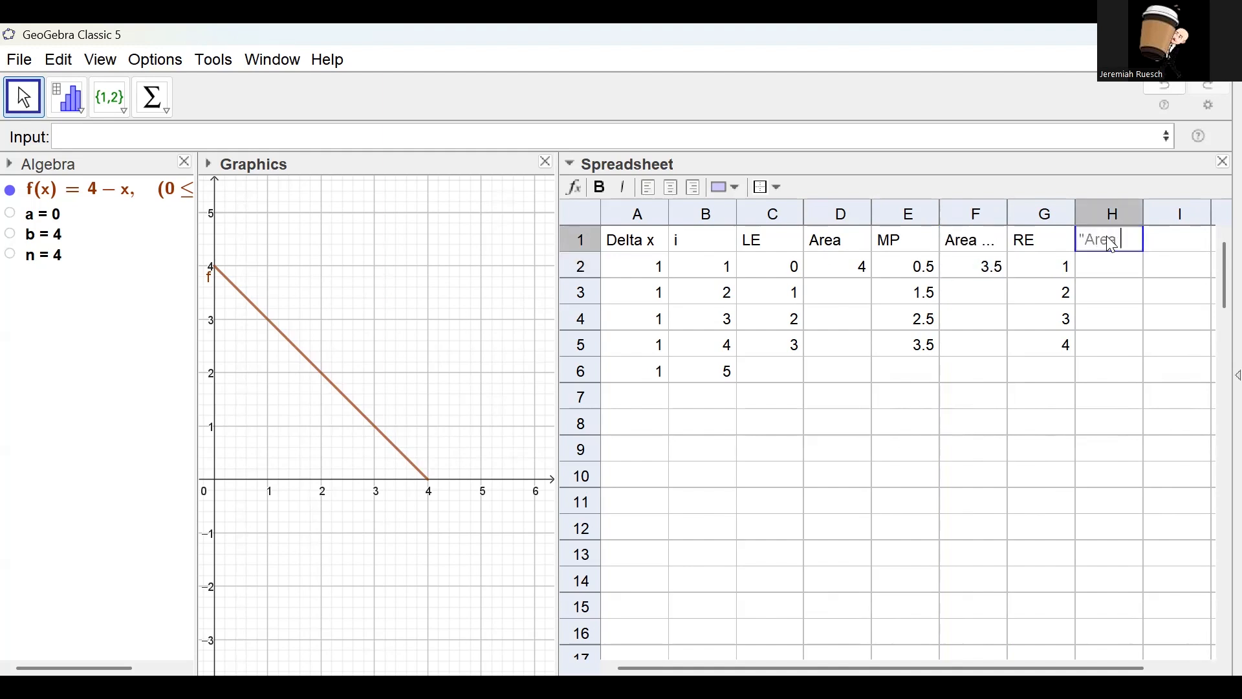
text( RE")
key(Return)
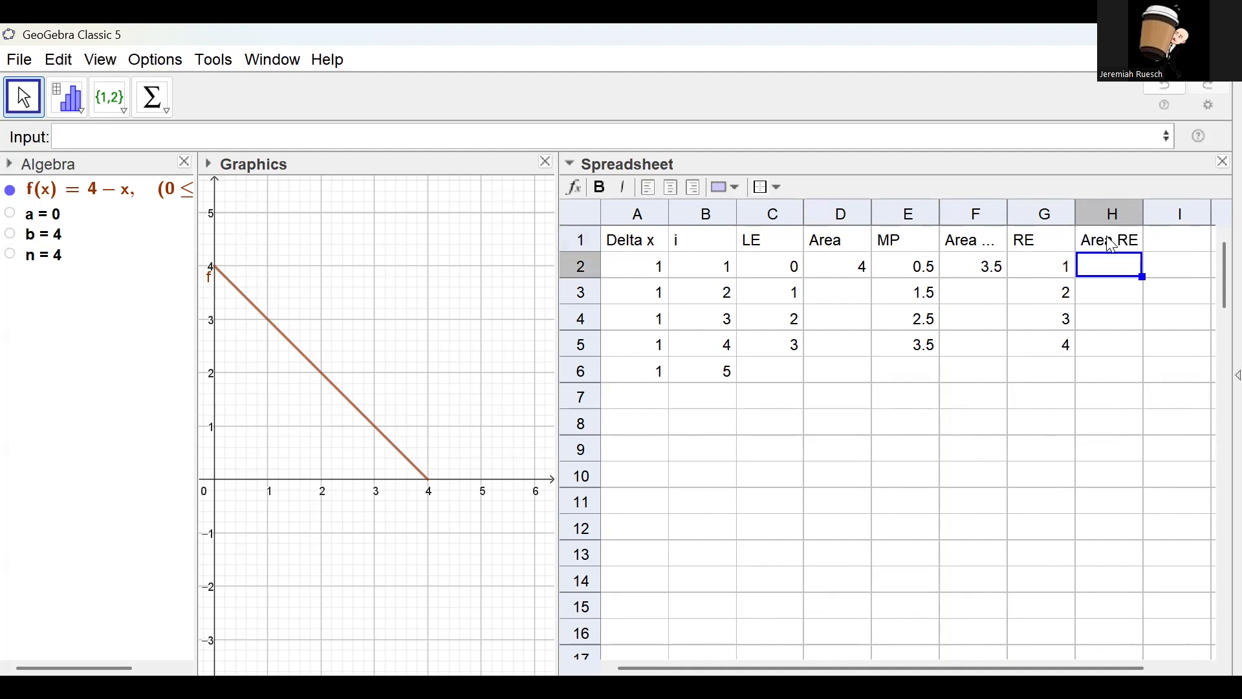
Step: Enter the right-endpoint area formula f(G2)*A2 in cell H2
text(f()
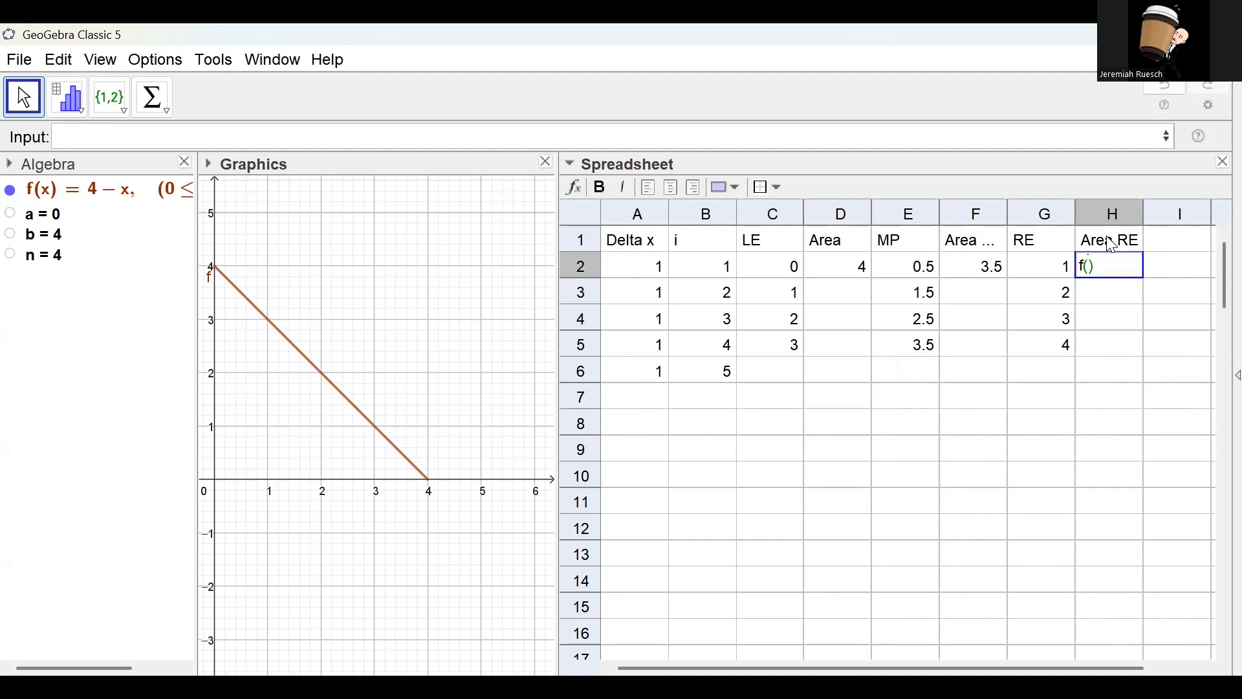
text(g2)
text(*a2)
key(Return)
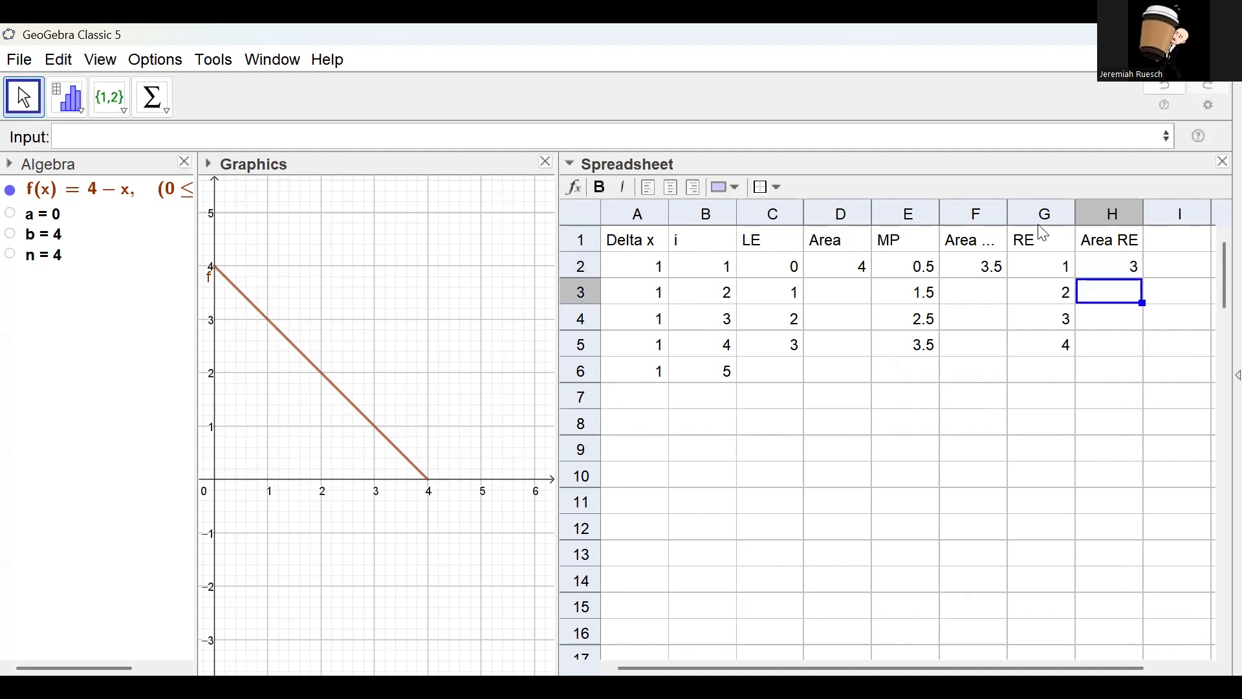
Step: Copy the area formulas in H2, F2 and D2 down their columns to row 5
click(860, 266)
ctrl+click(988, 272)
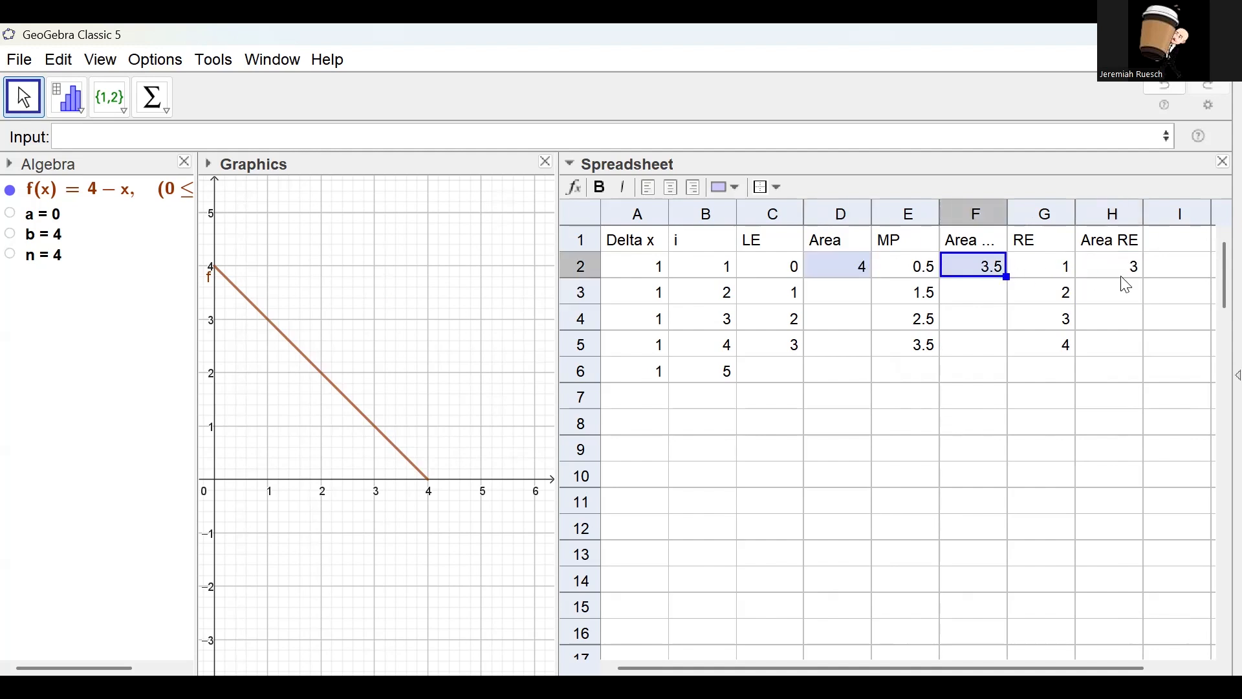
ctrl+click(1130, 269)
drag(1142, 278, 1138, 354)
click(1003, 274)
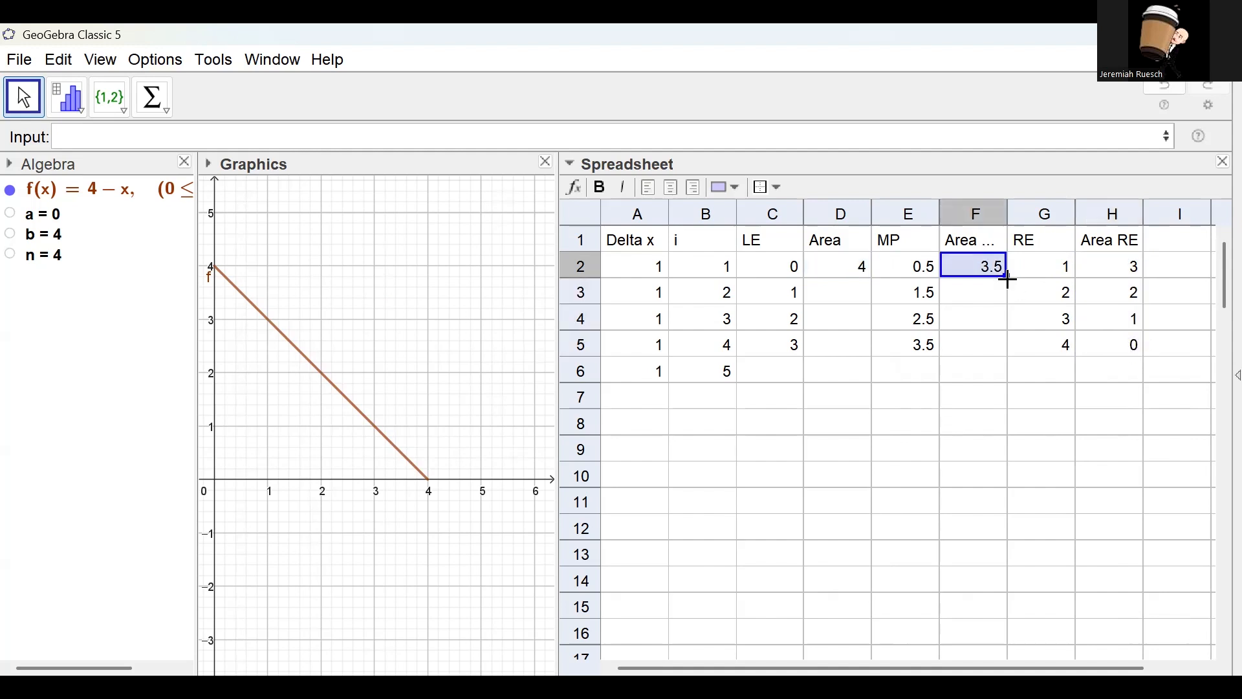
drag(1009, 278, 1006, 353)
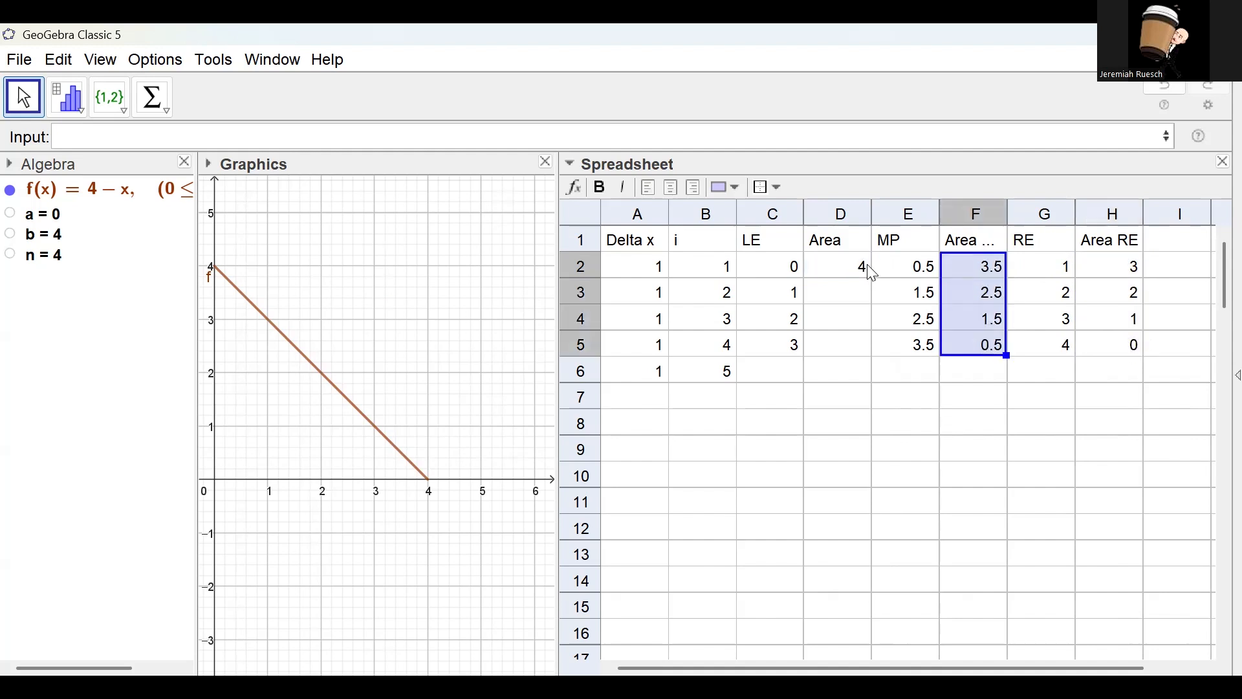
click(866, 276)
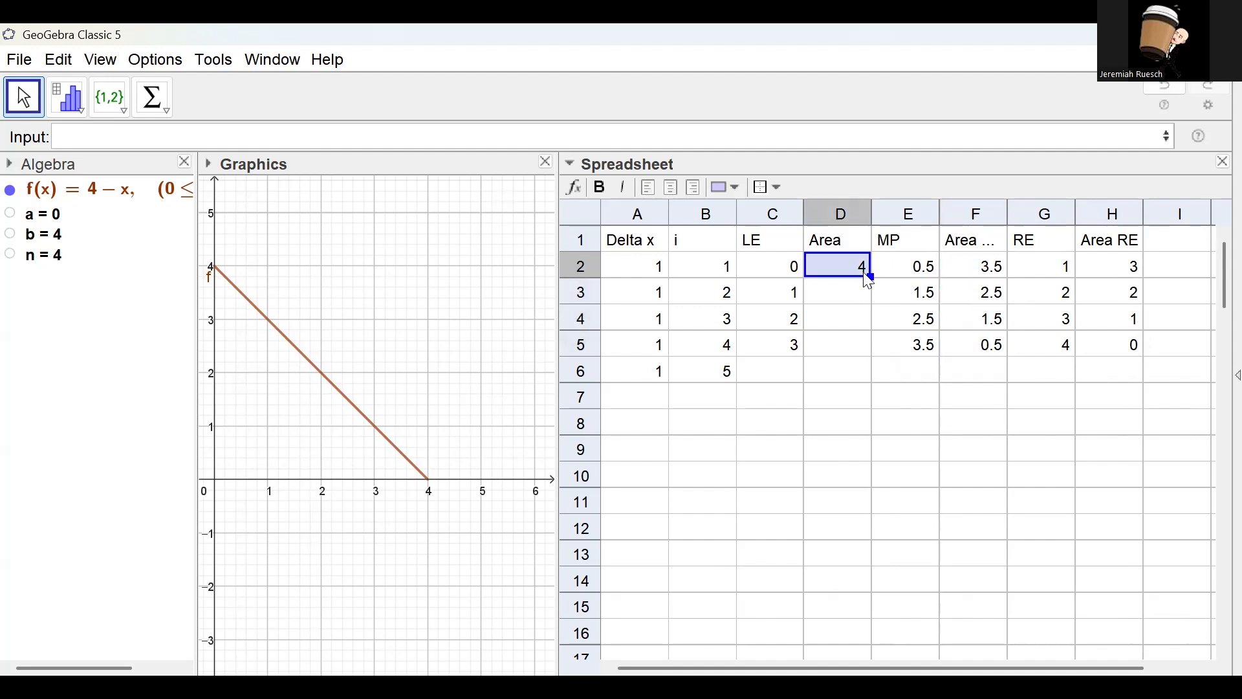
drag(871, 278, 873, 352)
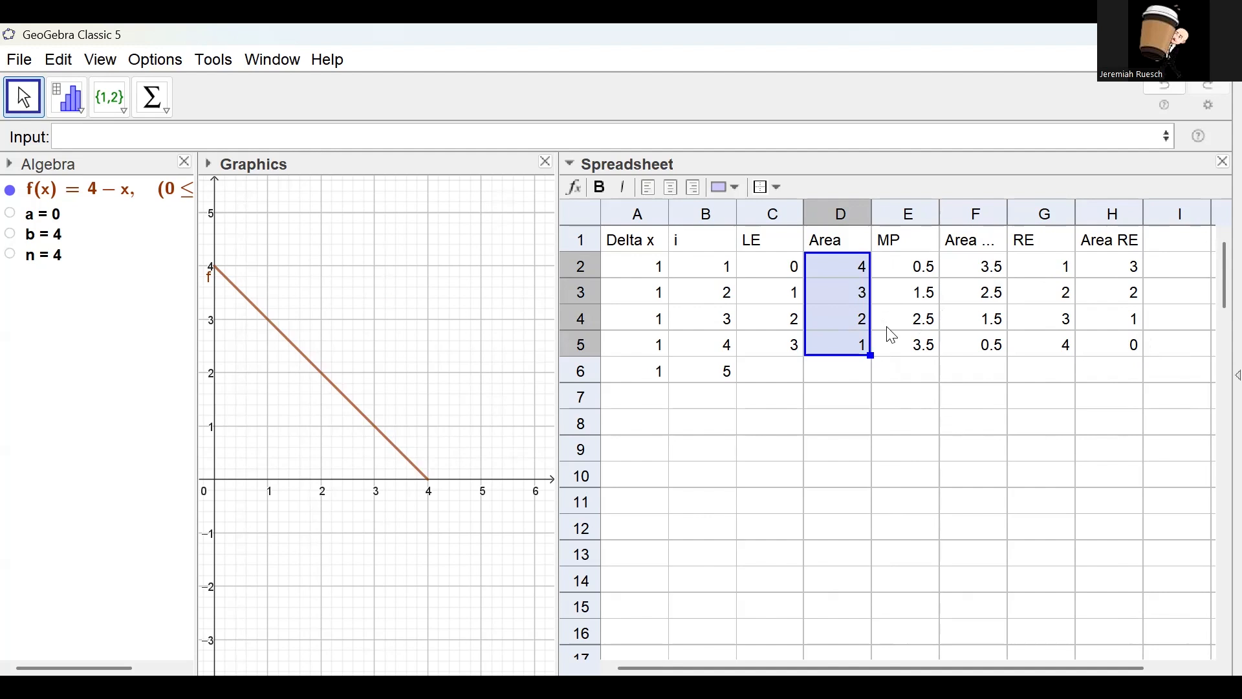
Step: Sum rows 2 to 5 of the three area columns D, F and H into cells D6, F6 and H6
click(842, 380)
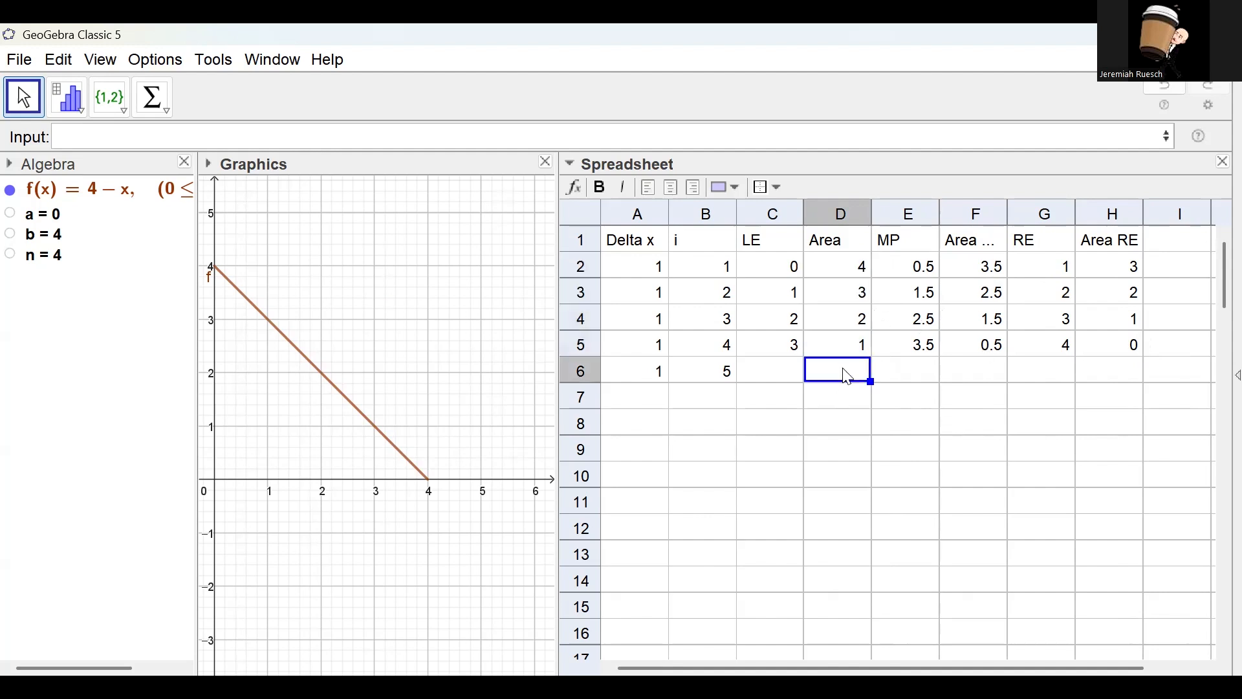
drag(844, 268, 841, 295)
drag(839, 374, 832, 369)
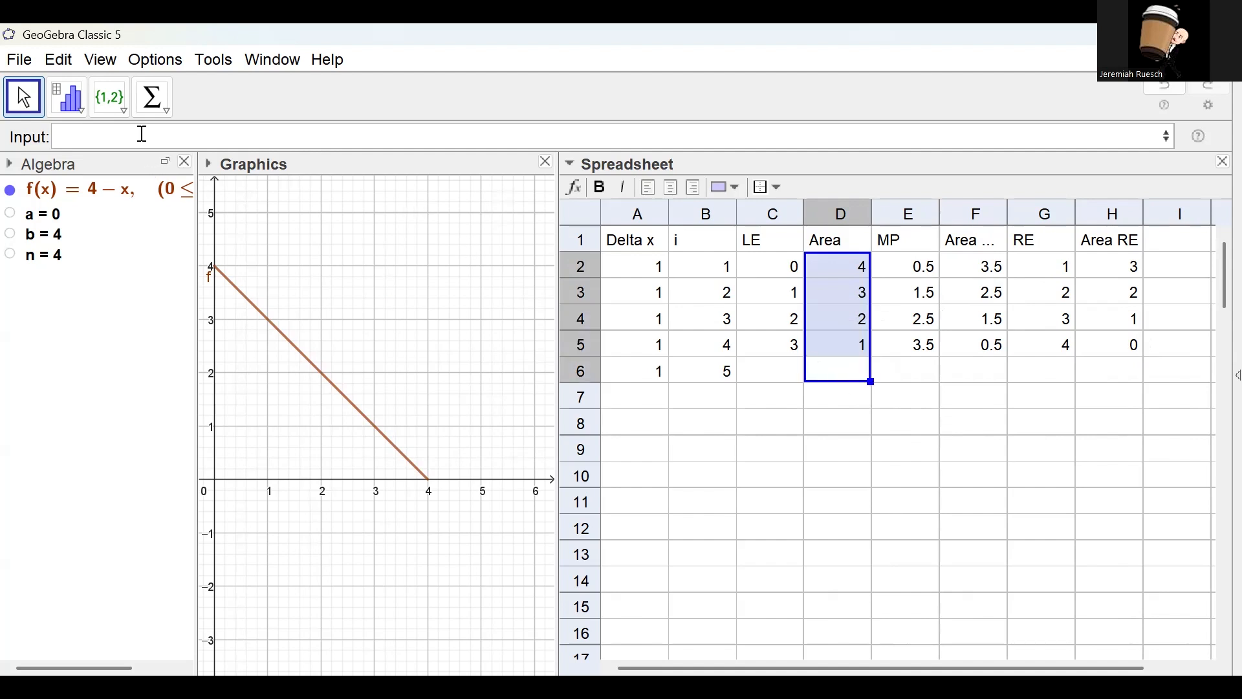
click(153, 97)
drag(1001, 279, 987, 372)
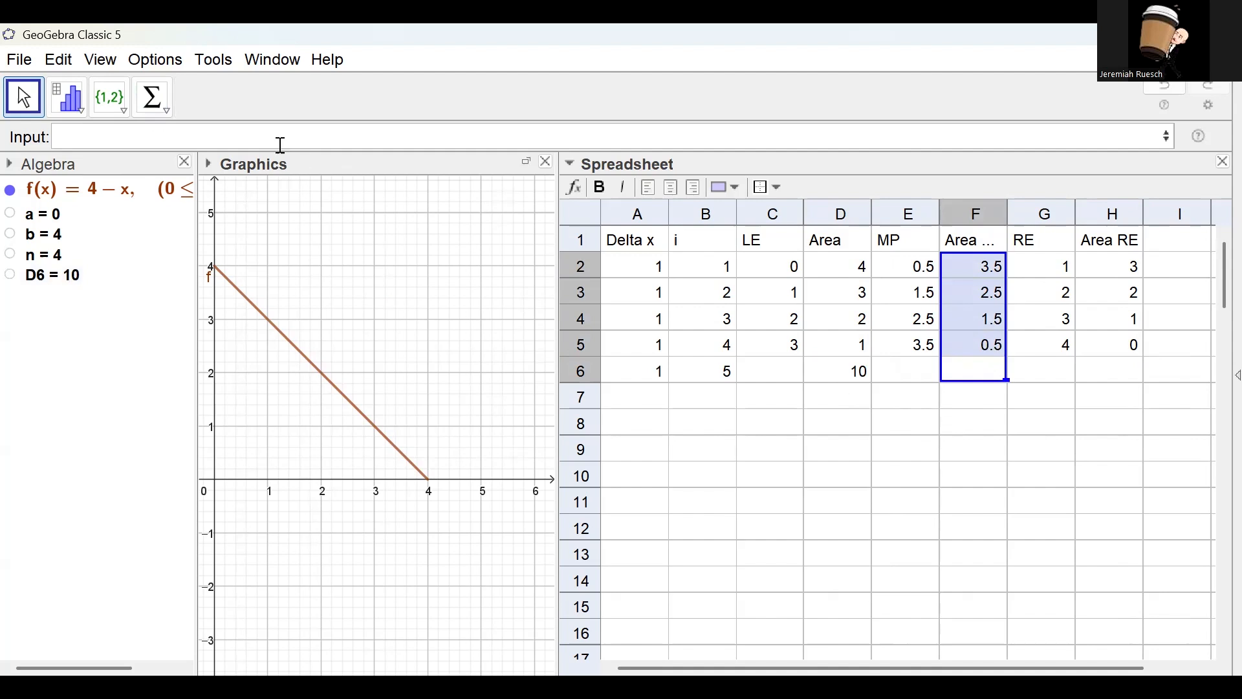
click(154, 99)
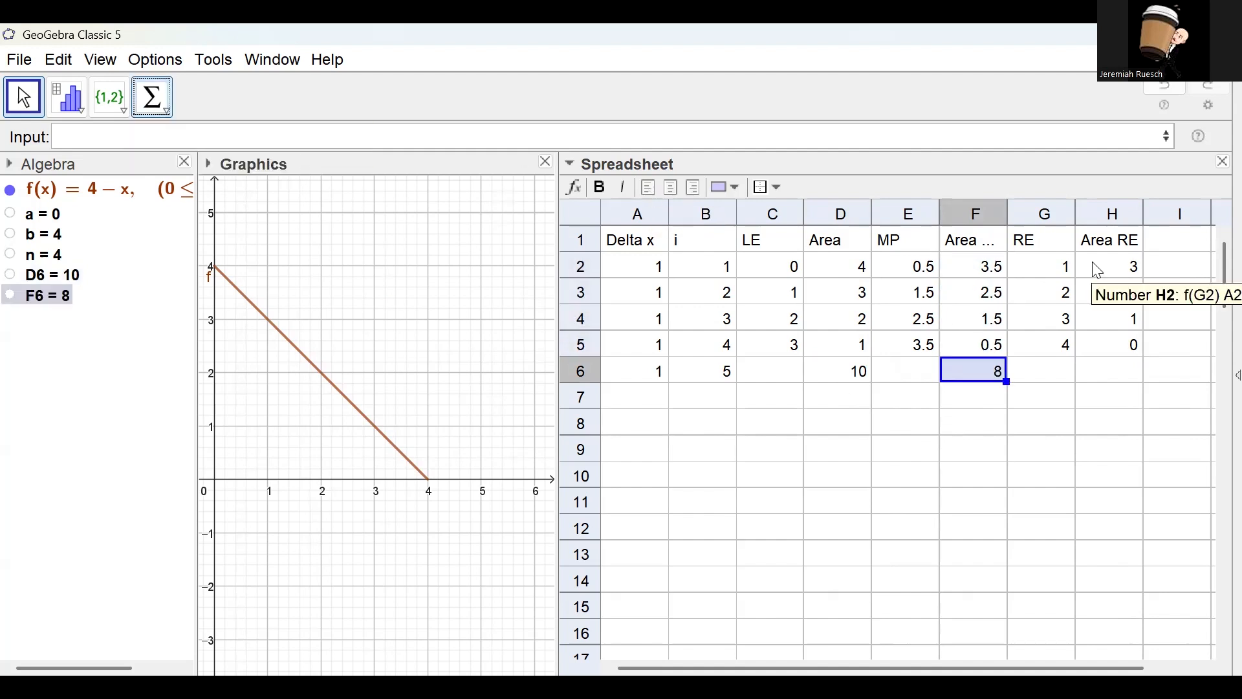
drag(1097, 269, 1131, 348)
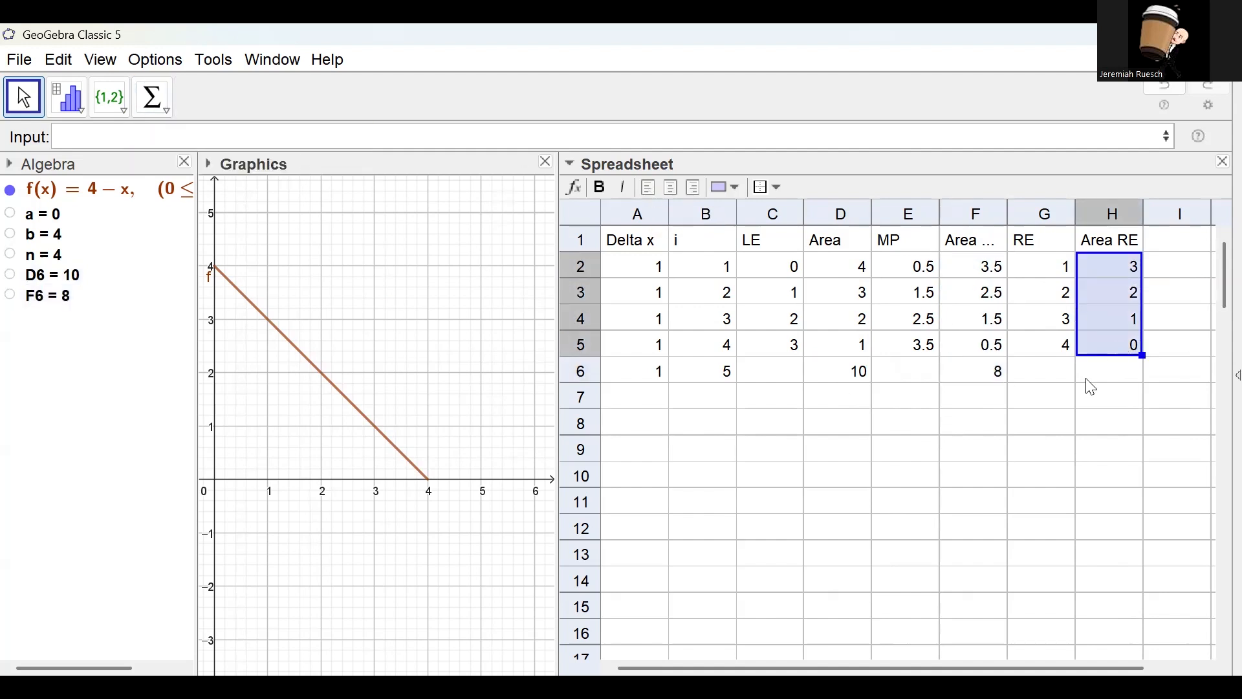
drag(1091, 387, 1100, 374)
click(154, 98)
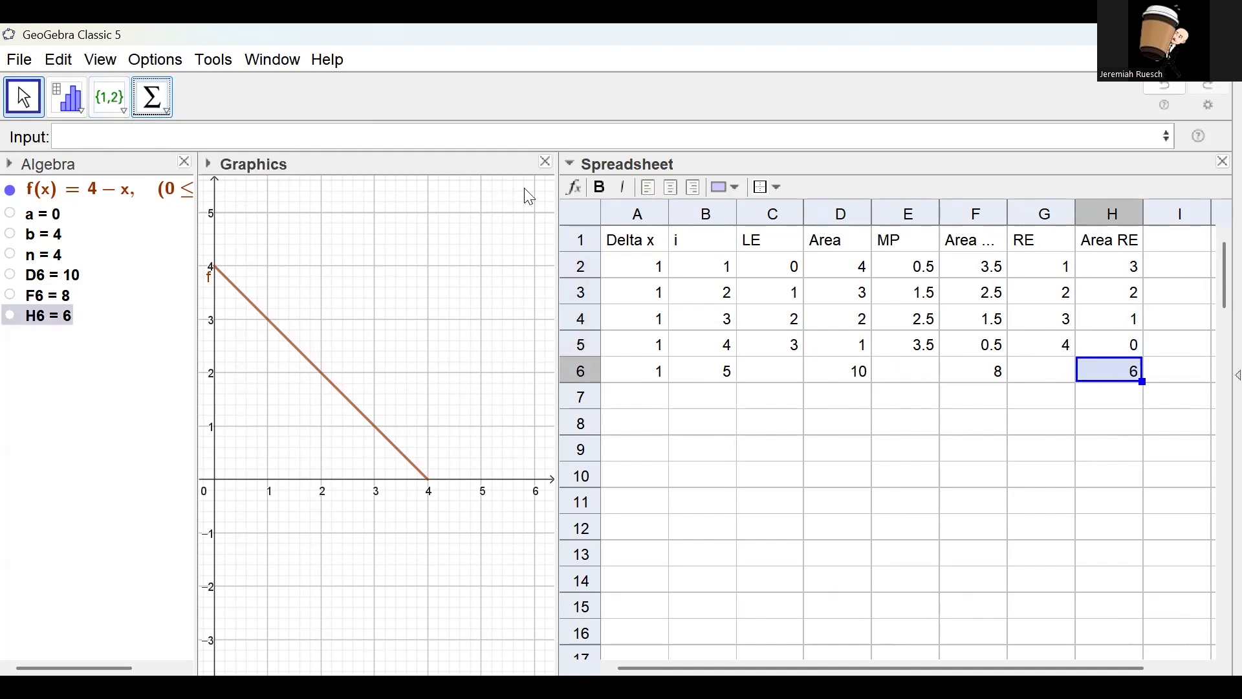
Step: Compare the left-endpoint, midpoint and right-endpoint area sums in cells D6, F6 and H6
click(867, 380)
mouse_move(869, 385)
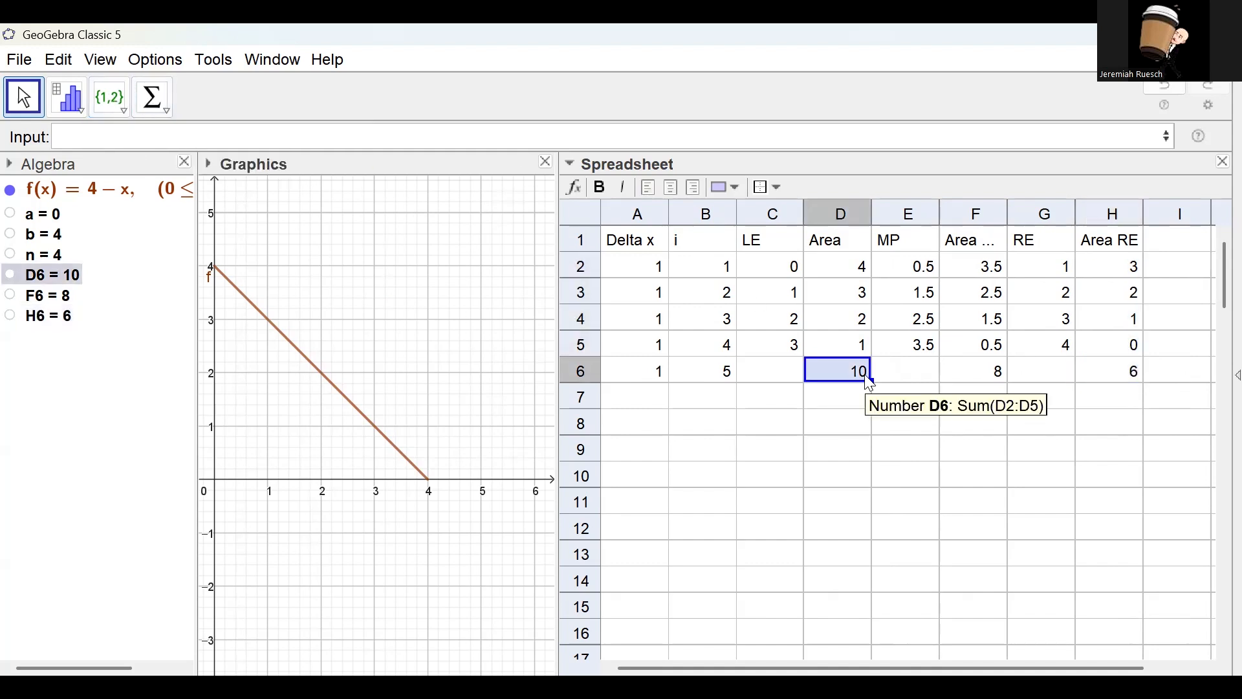
key(Right)
key(Left)
key(Left)
key(Right)
key(Right)
key(Right)
key(Right)
key(Right)
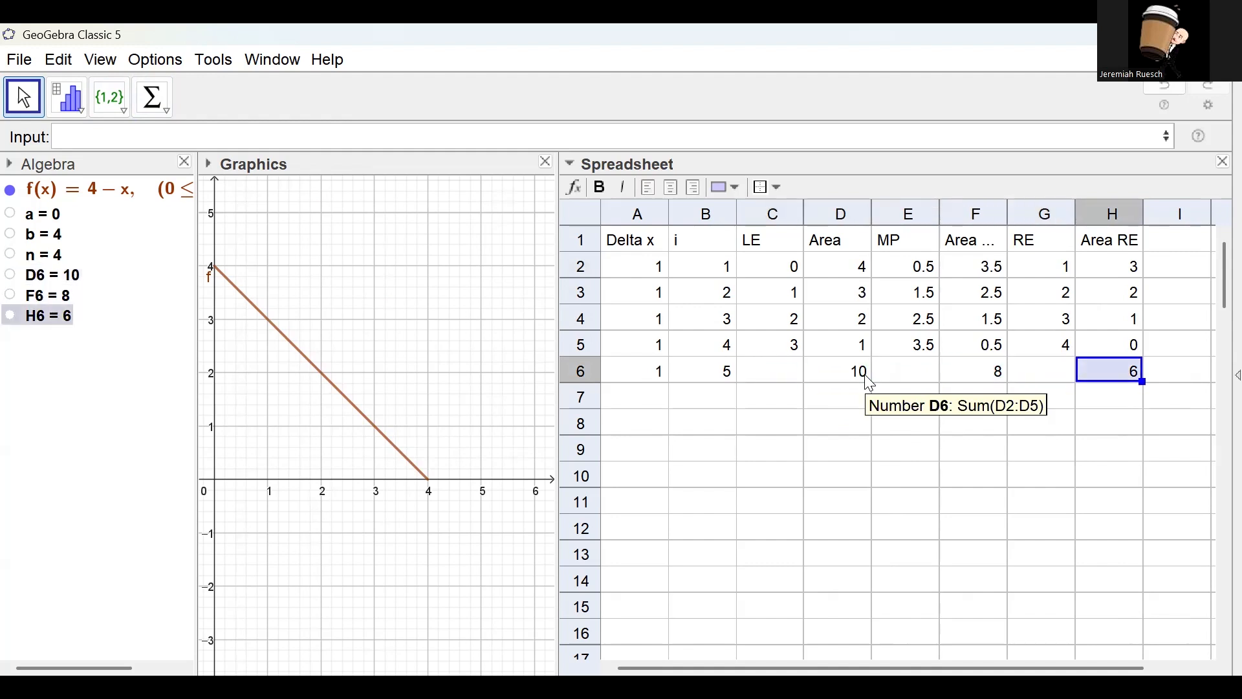
key(Left)
key(Left)
key(Left)
key(Left)
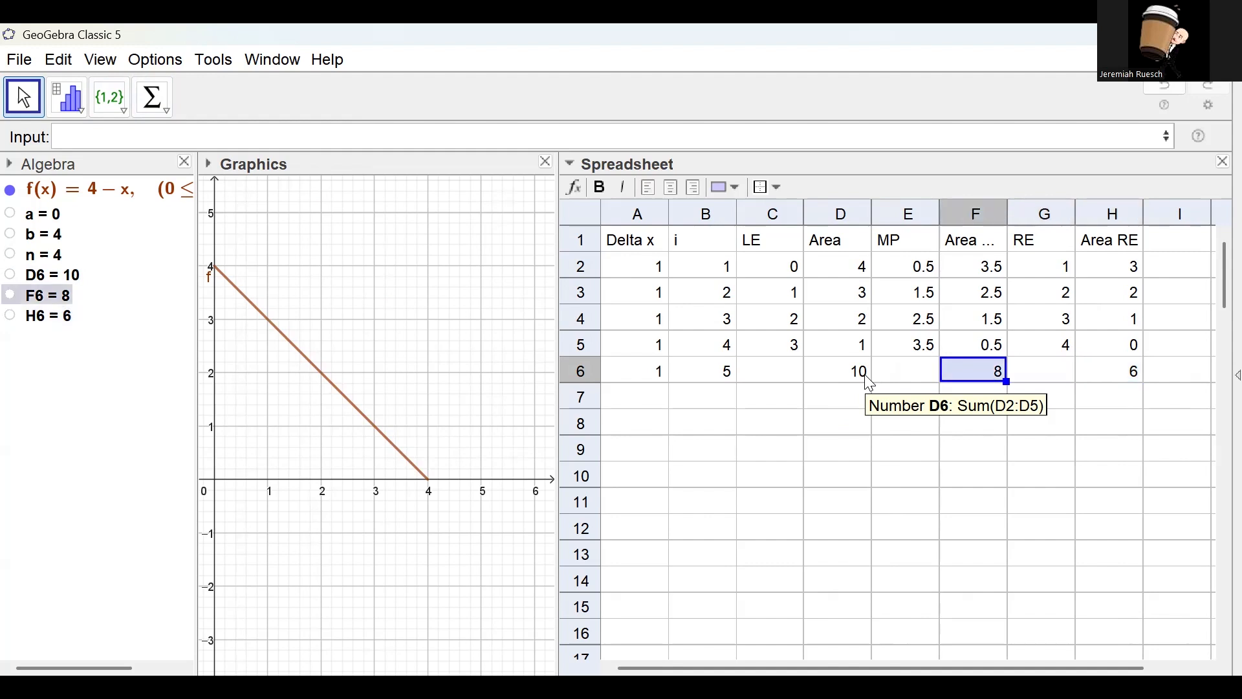
key(Right)
key(Right)
key(Right)
key(Right)
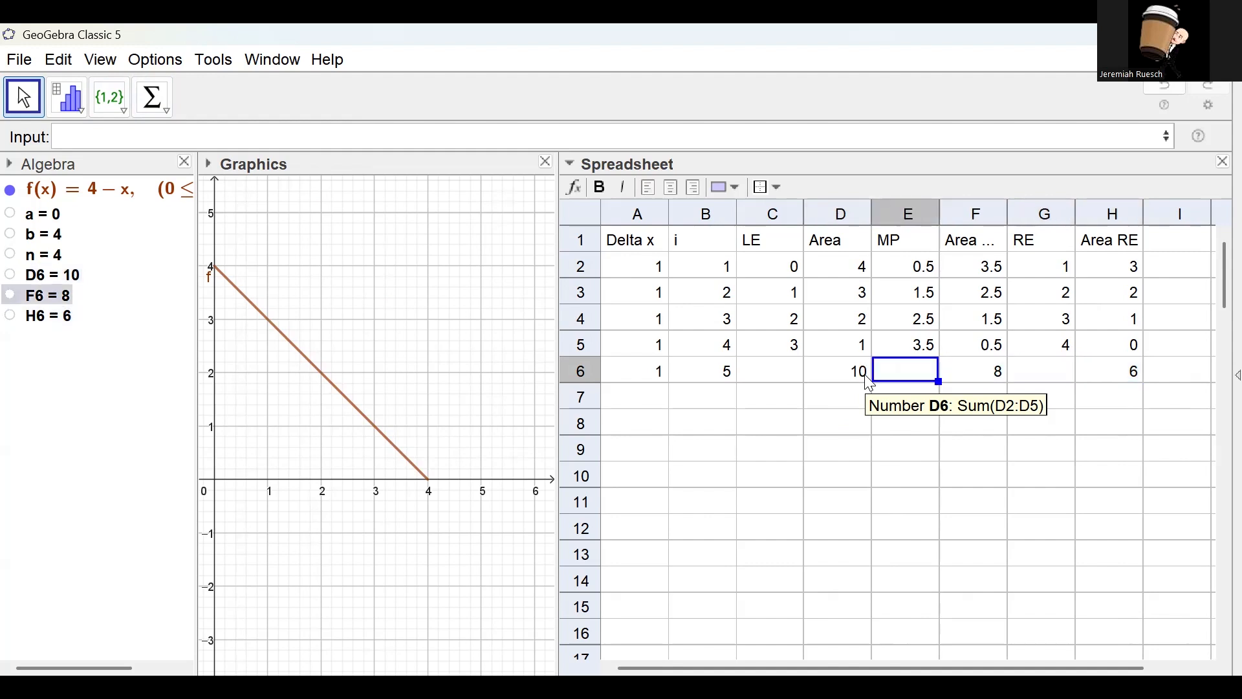
key(Left)
key(Left)
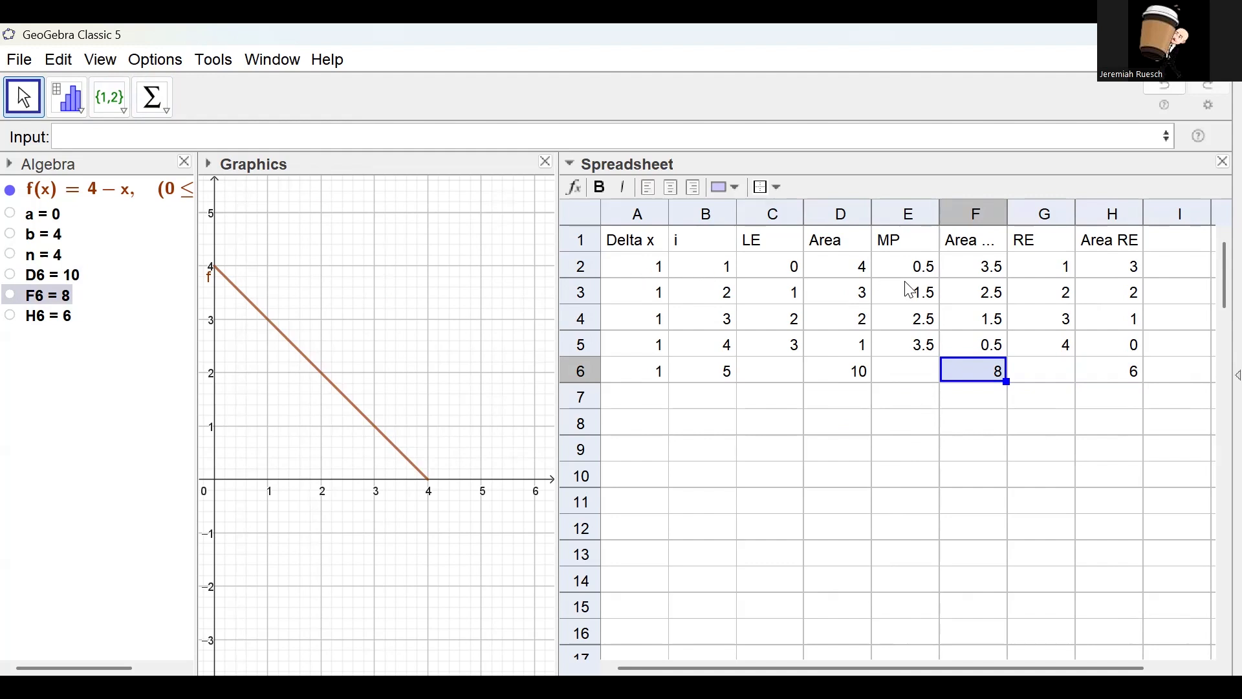
Step: Review the left-endpoint area formula in cell D2 without changing it
click(857, 268)
double_click(860, 273)
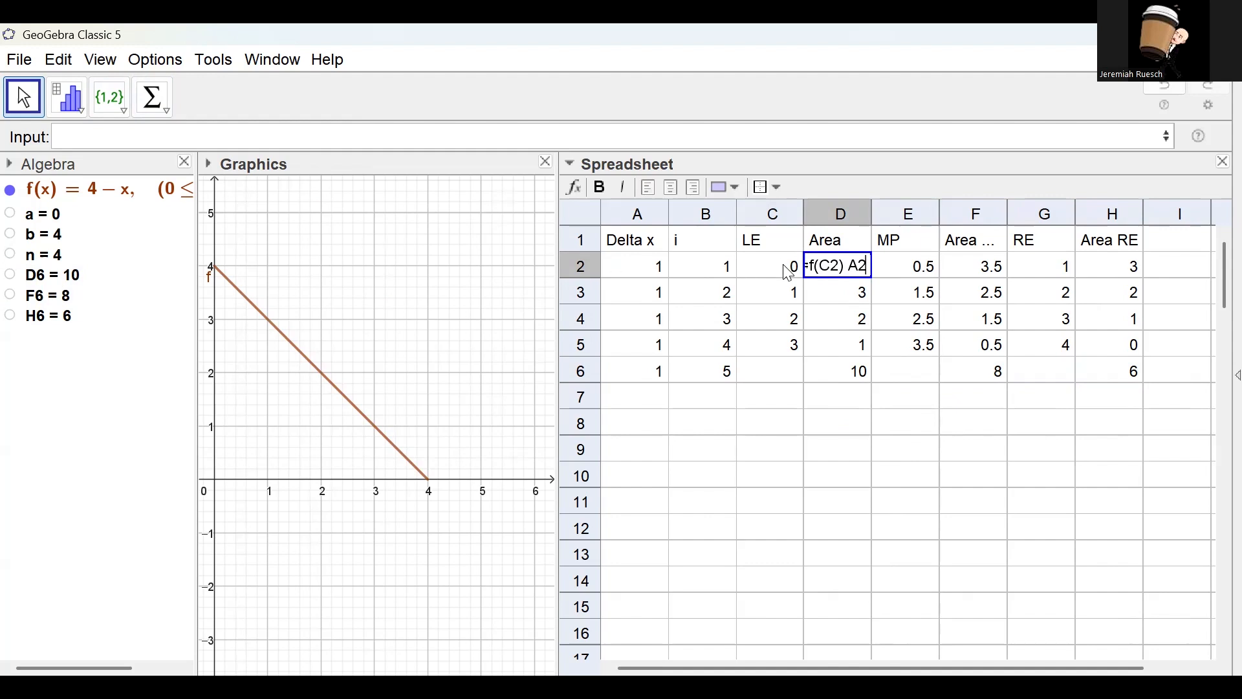
key(Escape)
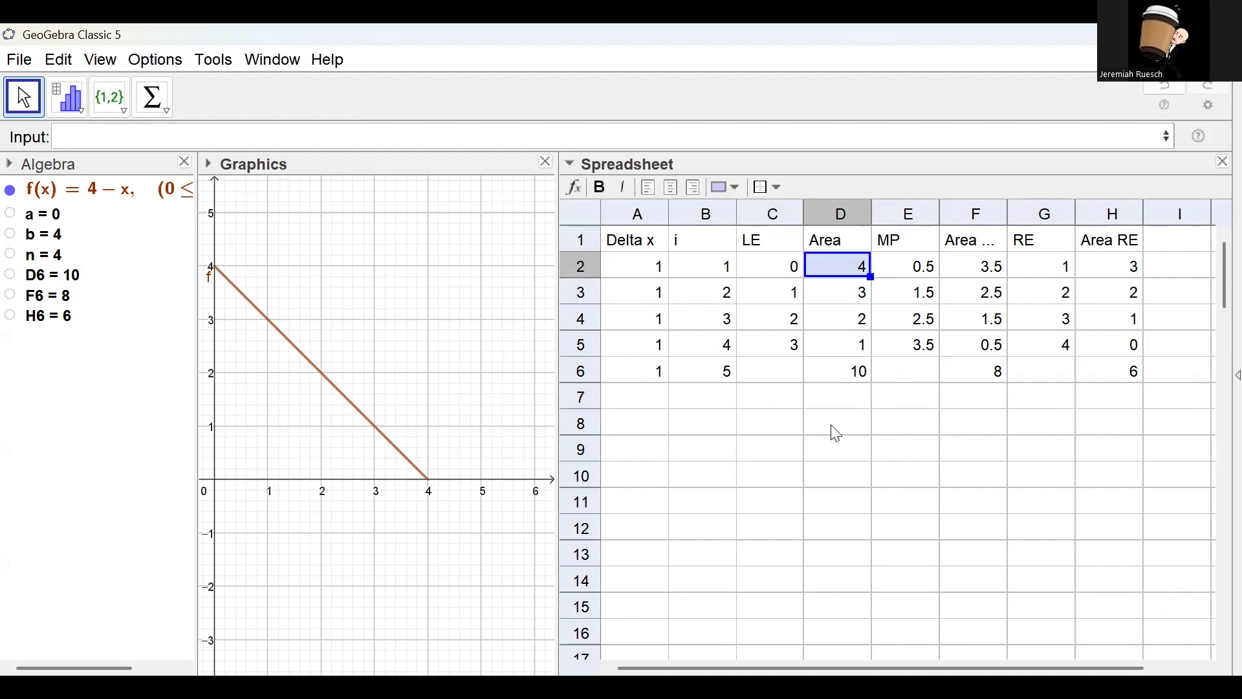